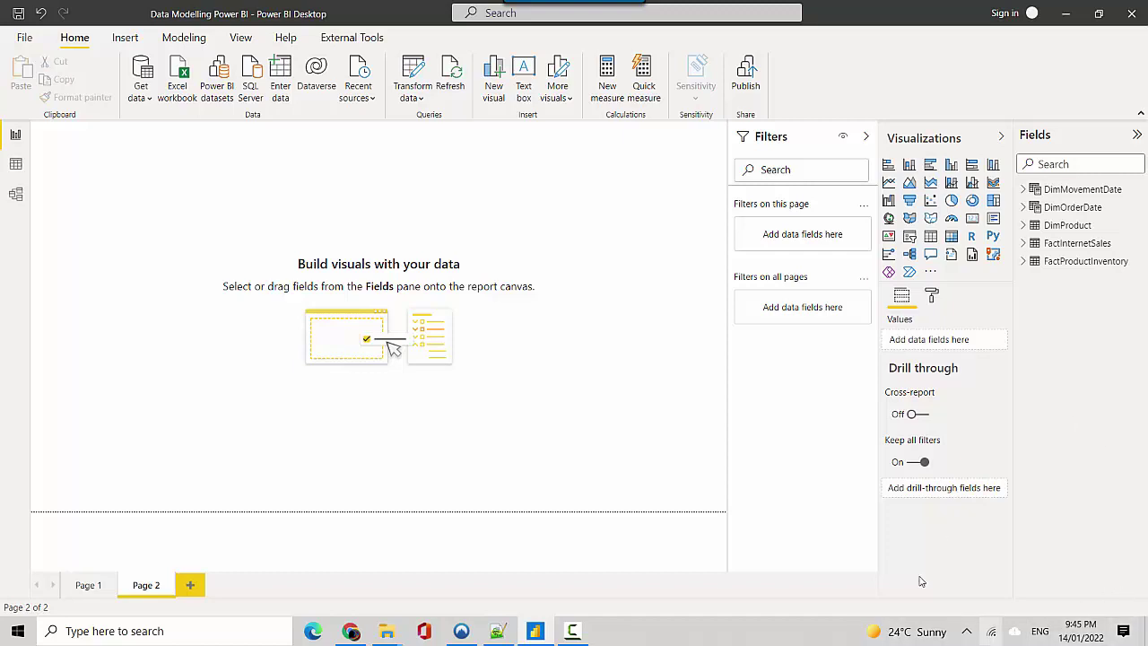
Bring the DimTime script forward in Notepad++ and highlight GENERATESERIES and SELECTCOLUMNS on line 4.
{"action": "mouse_move", "coordinate": [491, 630]}
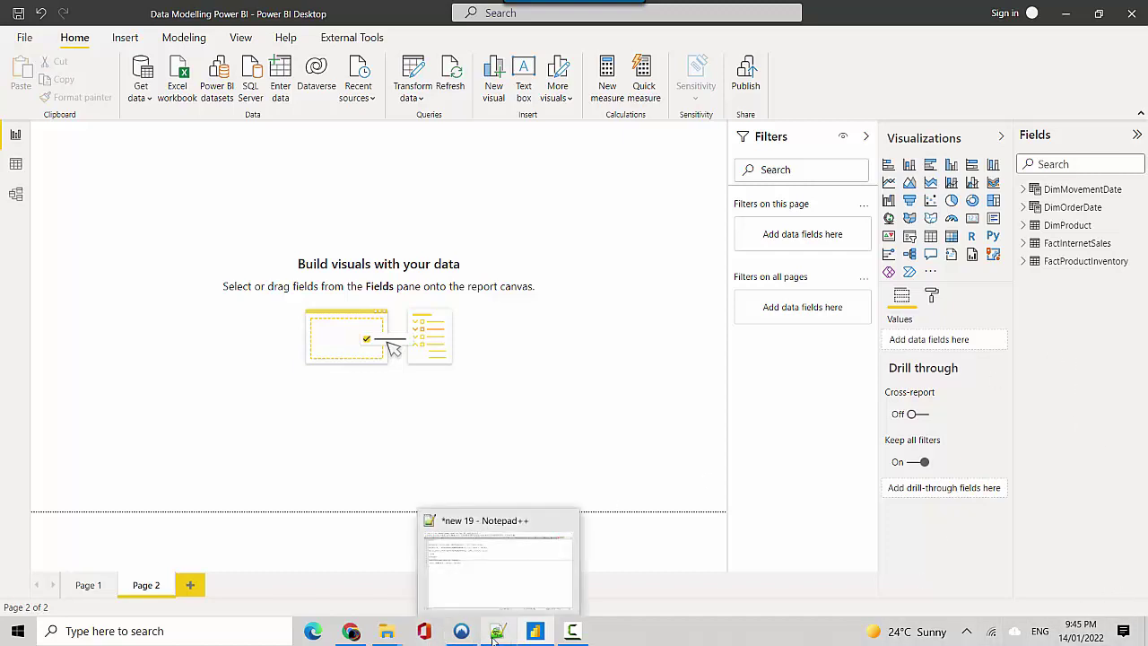
{"action": "left_click", "coordinate": [475, 584]}
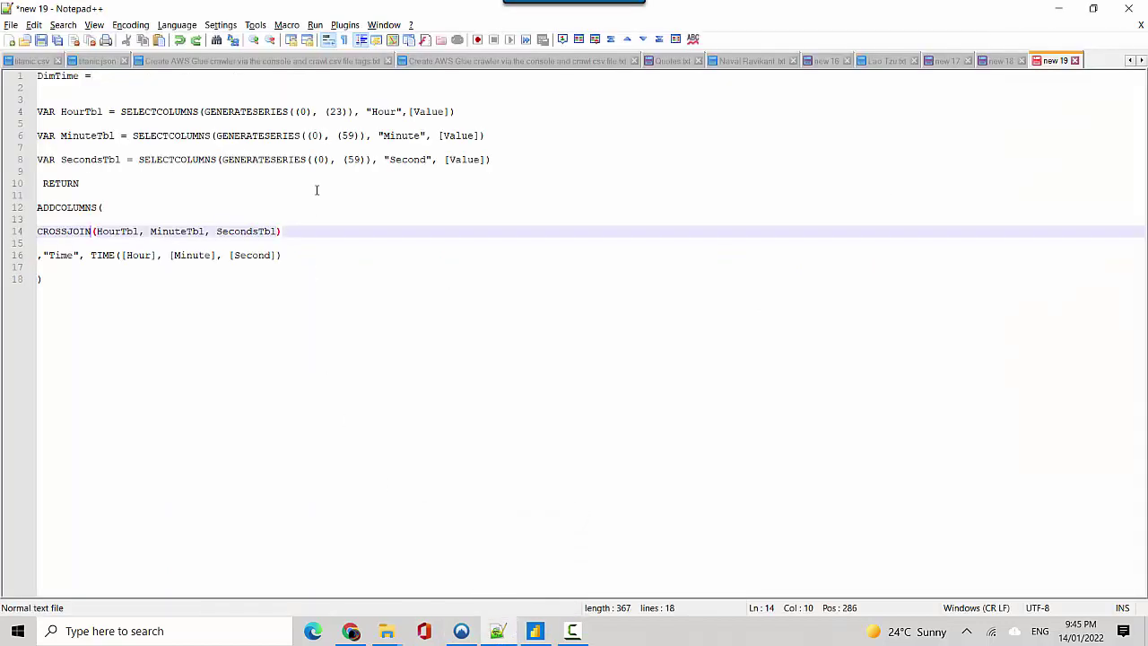
{"action": "double_click", "coordinate": [231, 114]}
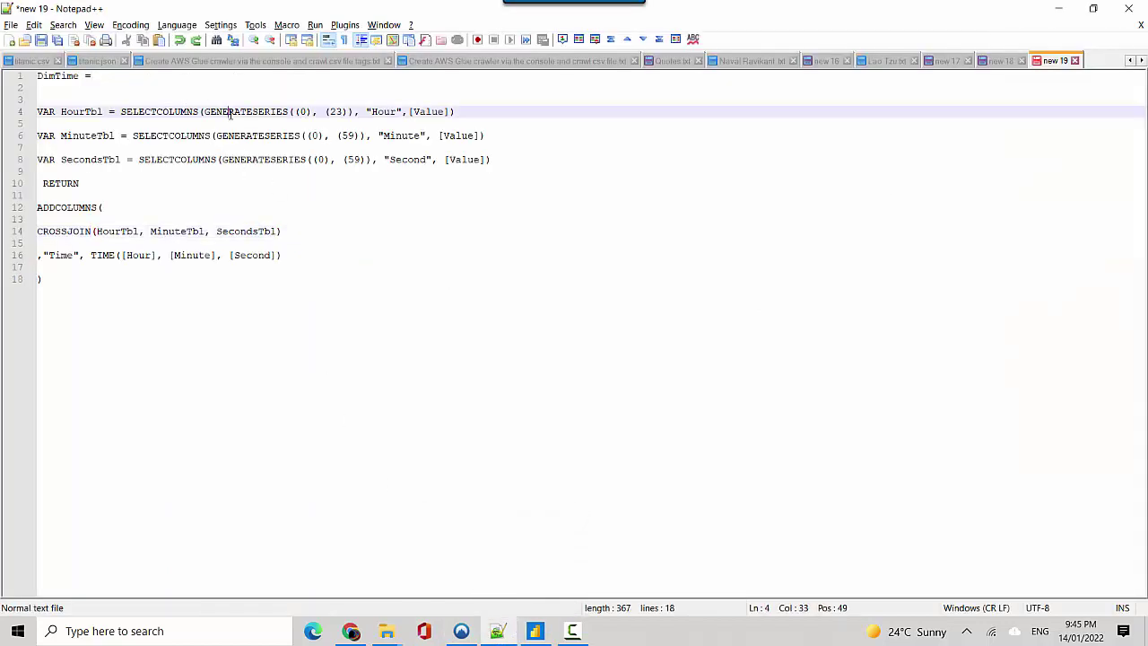
{"action": "double_click", "coordinate": [171, 109]}
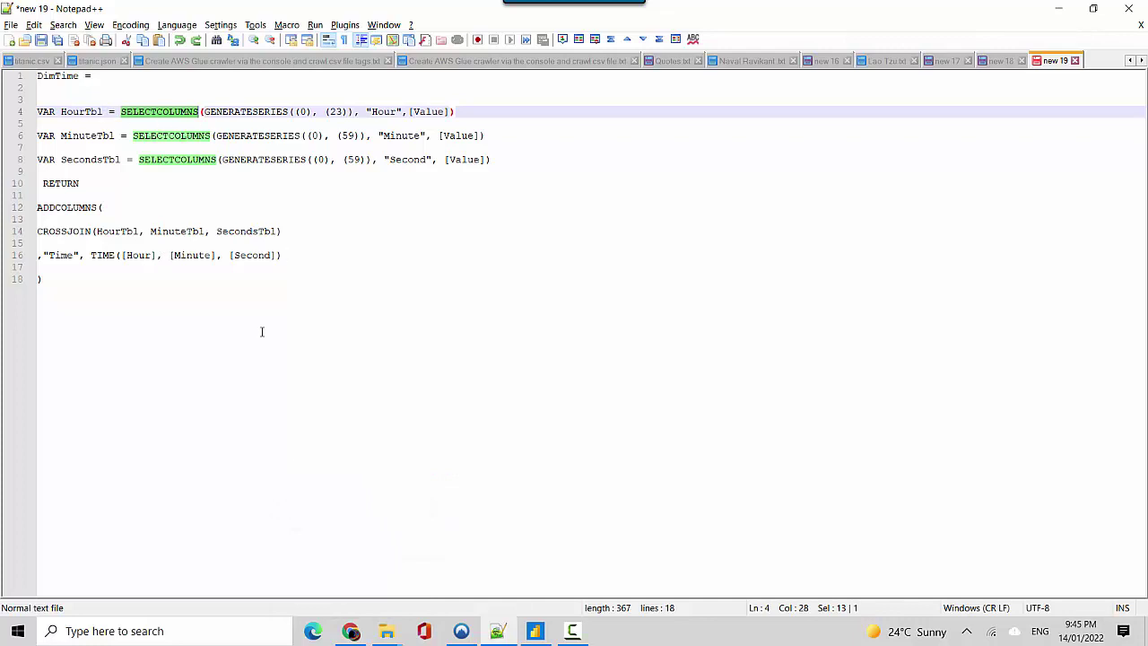
Review the DAX TIME and GENERATESERIES function references in Microsoft Docs.
{"action": "left_click", "coordinate": [347, 632]}
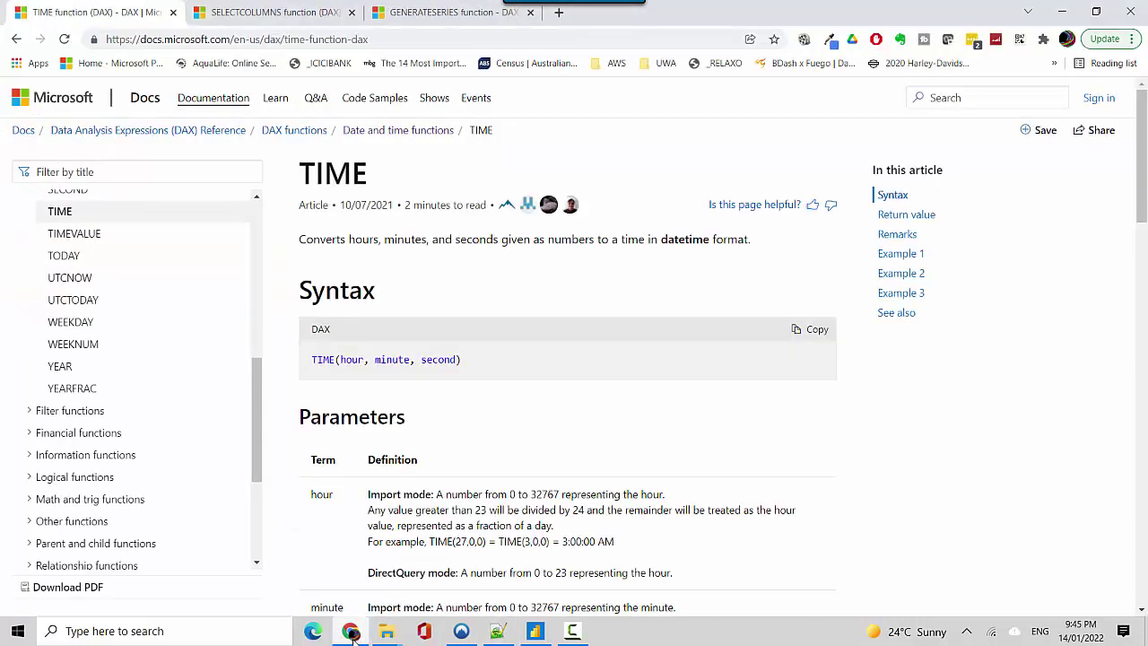
{"action": "left_click", "coordinate": [436, 12]}
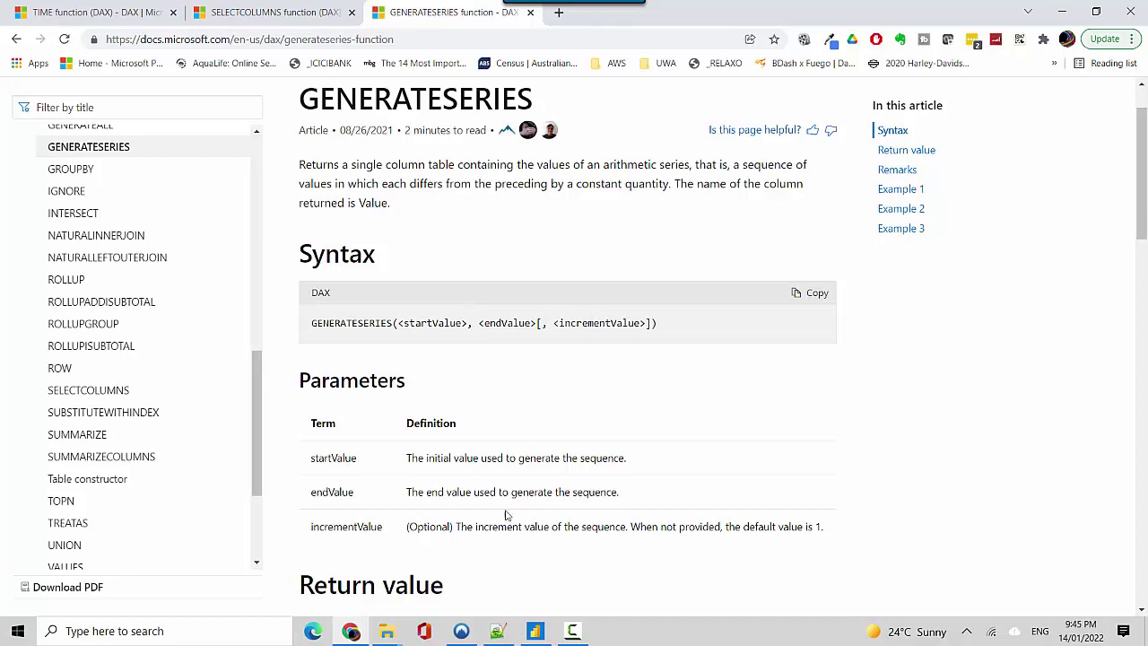
{"action": "left_click", "coordinate": [355, 635]}
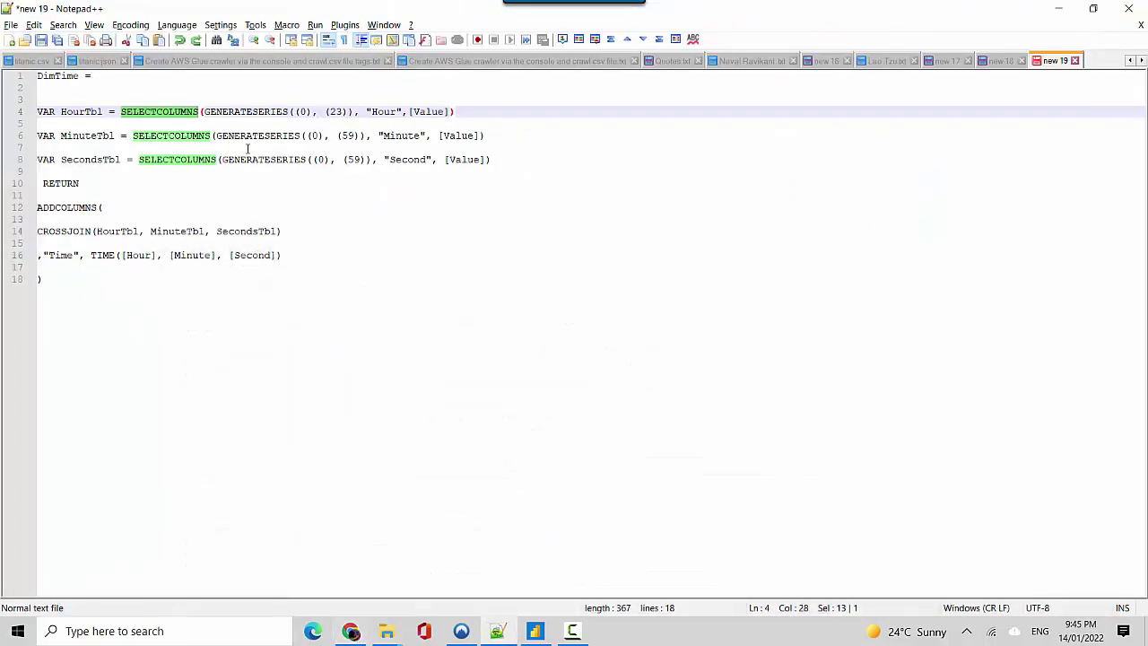
Copy the script's whole HourTbl line and view the SELECTCOLUMNS function reference.
{"action": "left_click", "coordinate": [485, 107]}
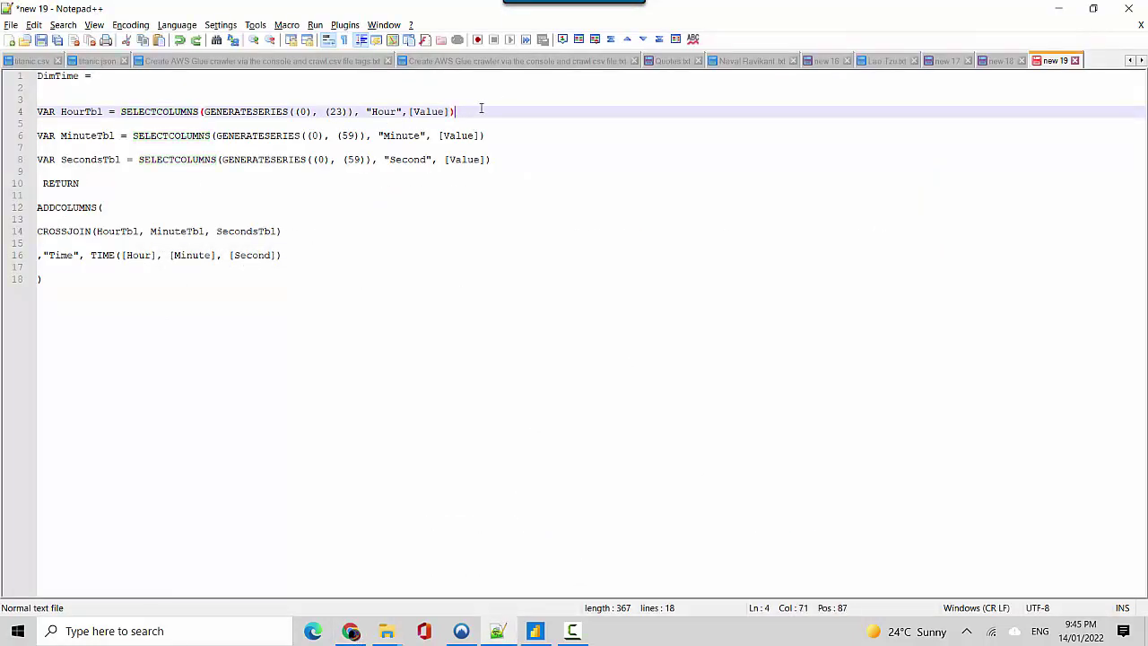
{"action": "left_click_drag", "start_coordinate": [479, 111], "coordinate": [209, 111]}
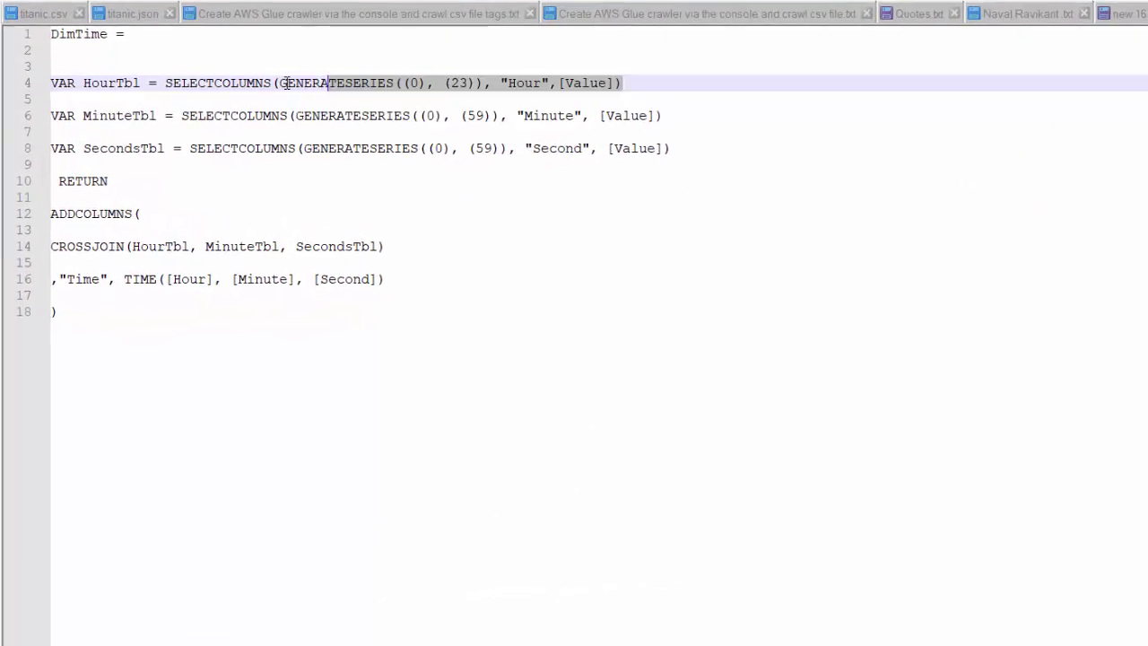
{"action": "left_click_drag", "start_coordinate": [285, 83], "coordinate": [44, 82]}
{"action": "key", "text": "ctrl+c"}
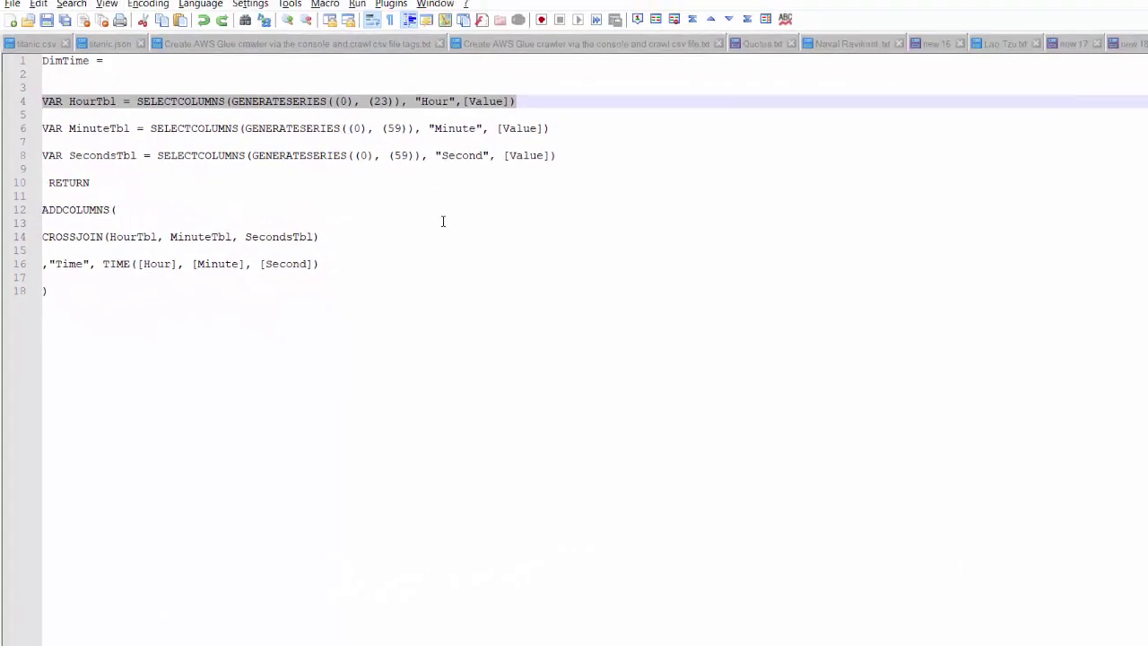
{"action": "key", "text": "alt+Tab"}
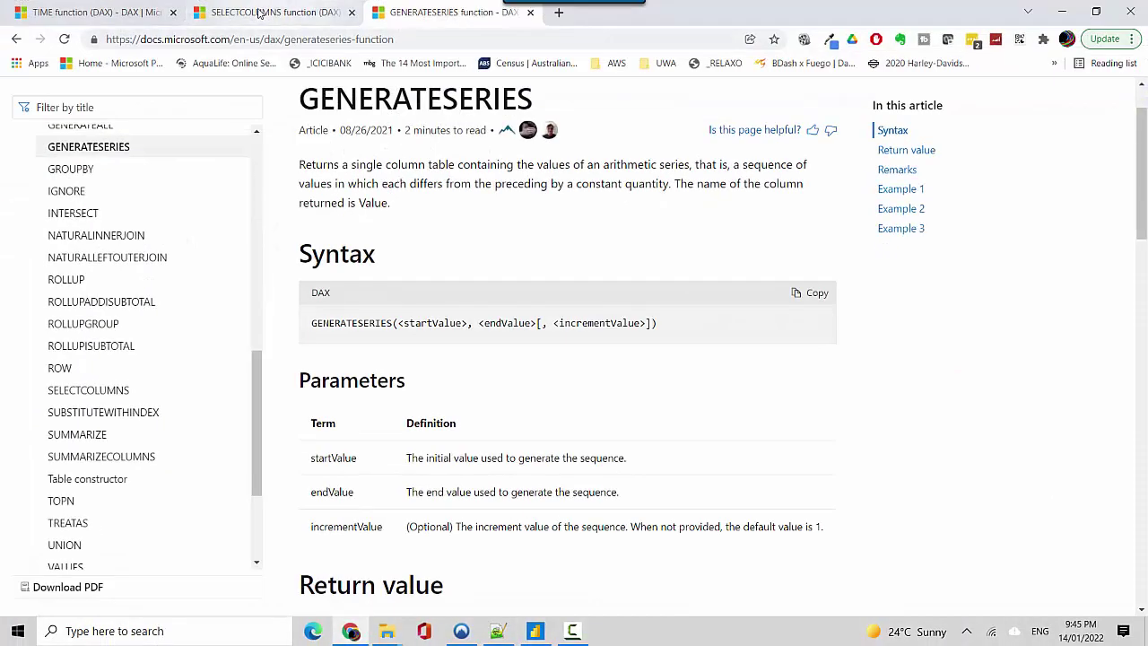
{"action": "left_click", "coordinate": [266, 13]}
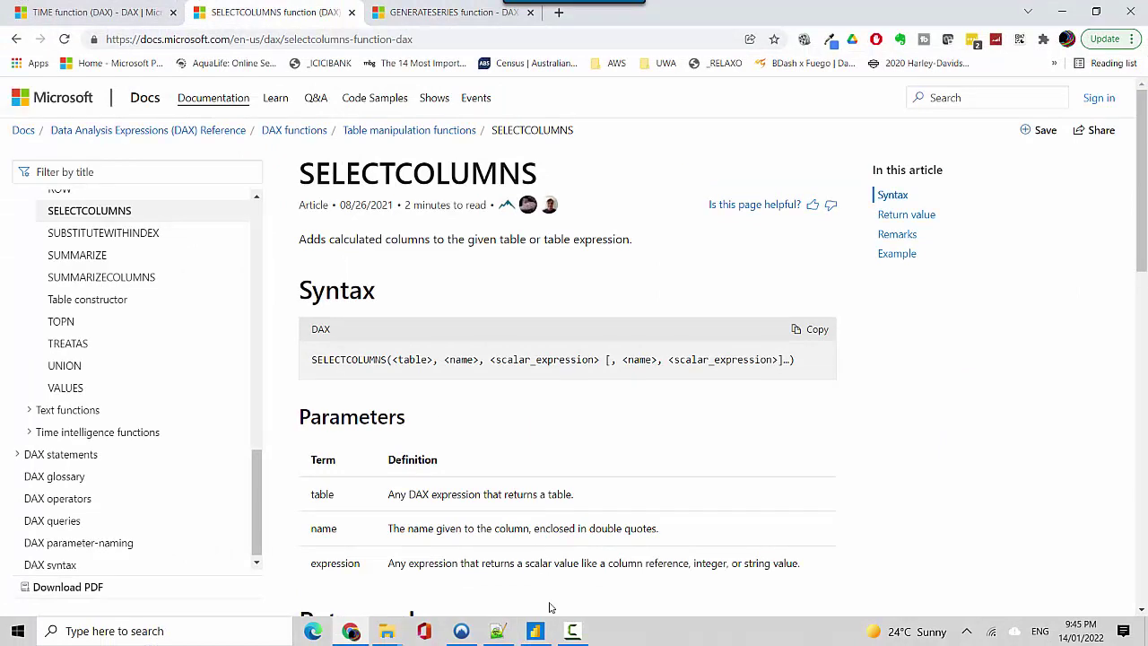
Create the HourTbl table from the pasted formula, removing the leading 'VAR ' before committing.
{"action": "left_click", "coordinate": [536, 632]}
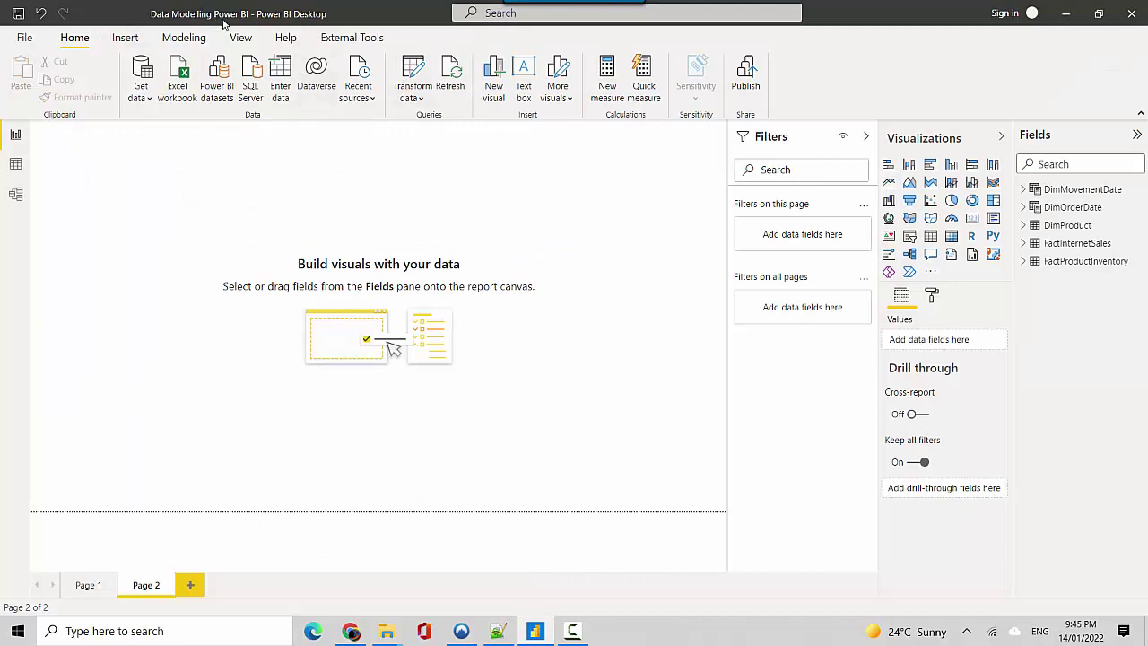
{"action": "left_click", "coordinate": [183, 38]}
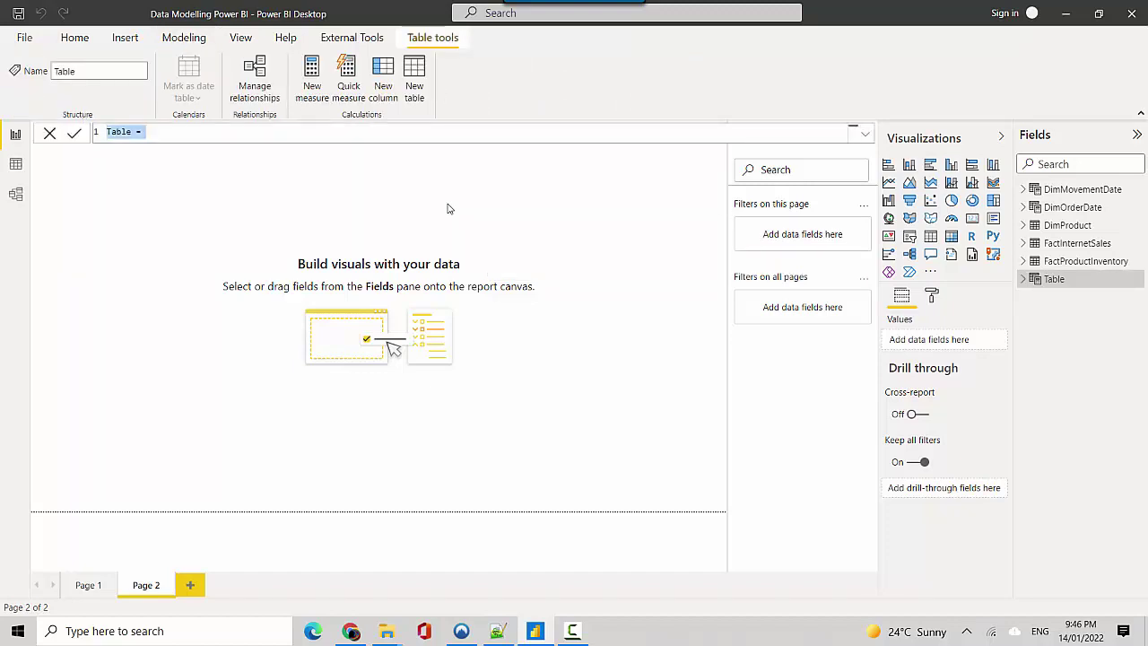
{"action": "key", "text": "ctrl+v"}
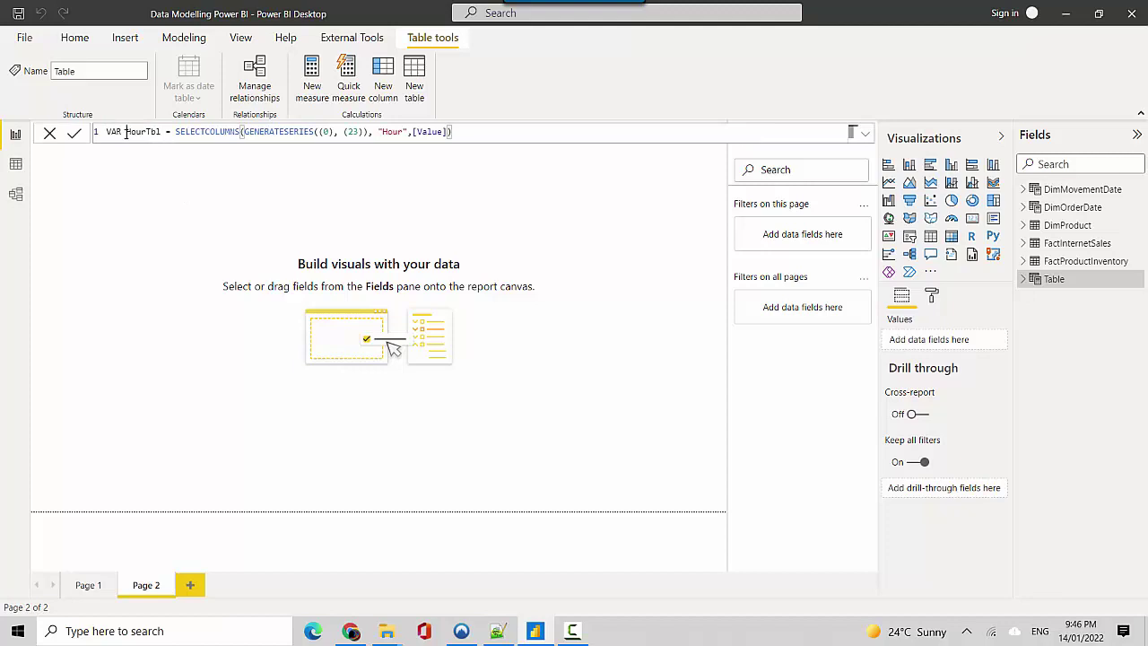
{"action": "left_click", "coordinate": [126, 132]}
{"action": "key", "text": "BackSpace"}
{"action": "key", "text": "BackSpace"}
{"action": "key", "text": "BackSpace"}
{"action": "key", "text": "BackSpace"}
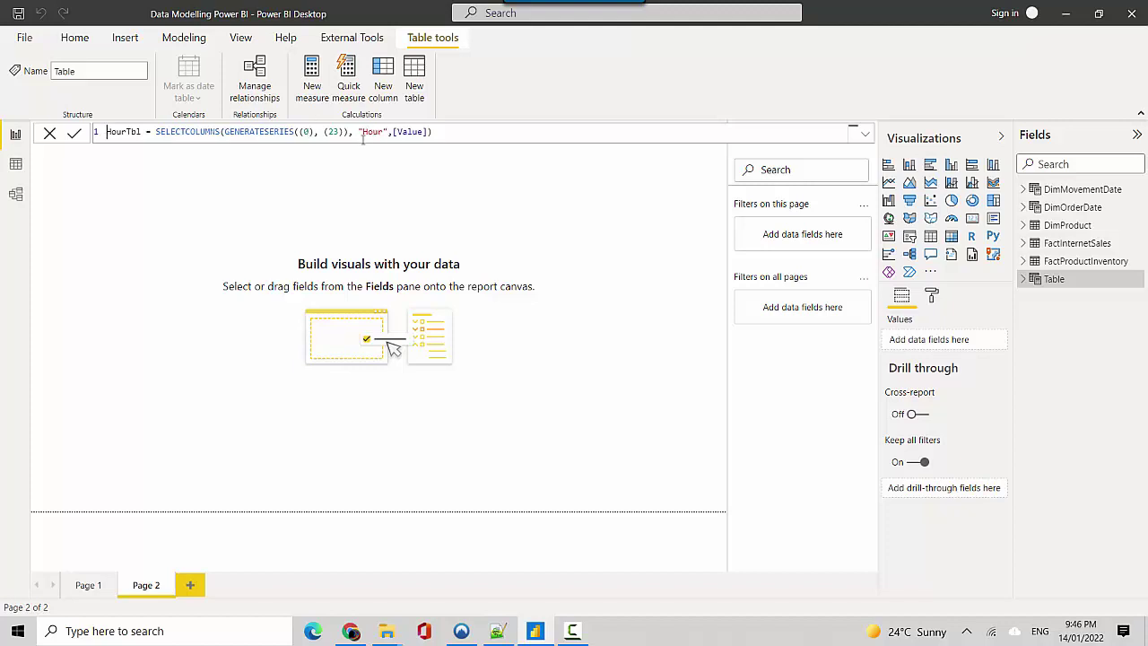
{"action": "left_click", "coordinate": [482, 138]}
{"action": "key", "text": "Return"}
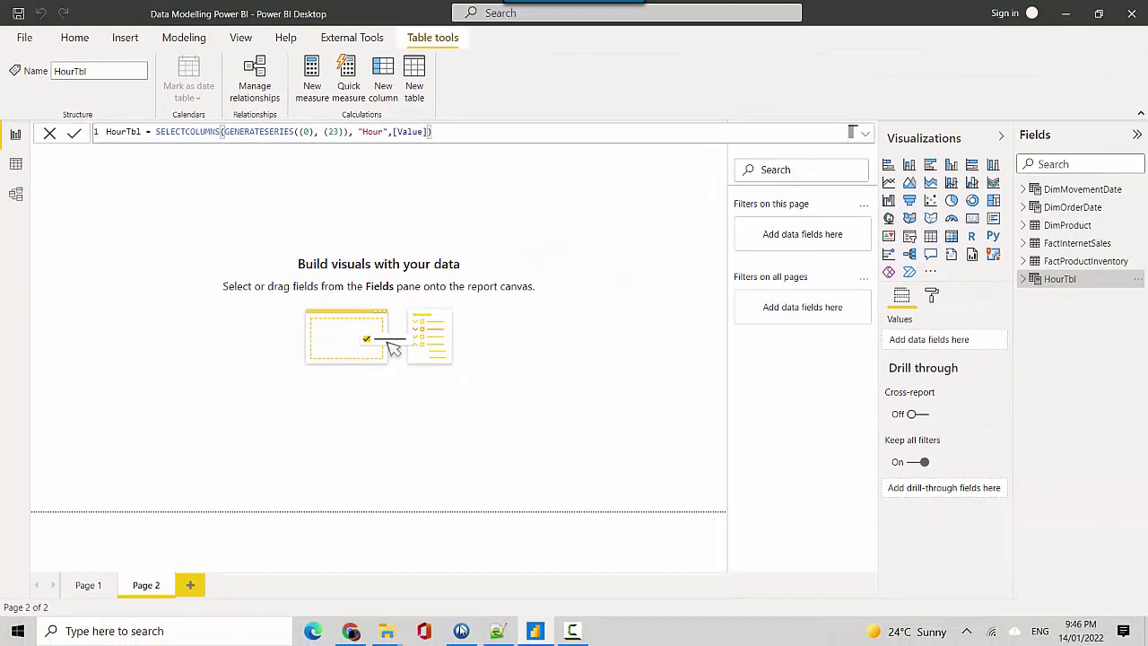
Select and copy line 6 (MinuteTbl) of the DAX script, then return to Power BI.
{"action": "left_click", "coordinate": [515, 637]}
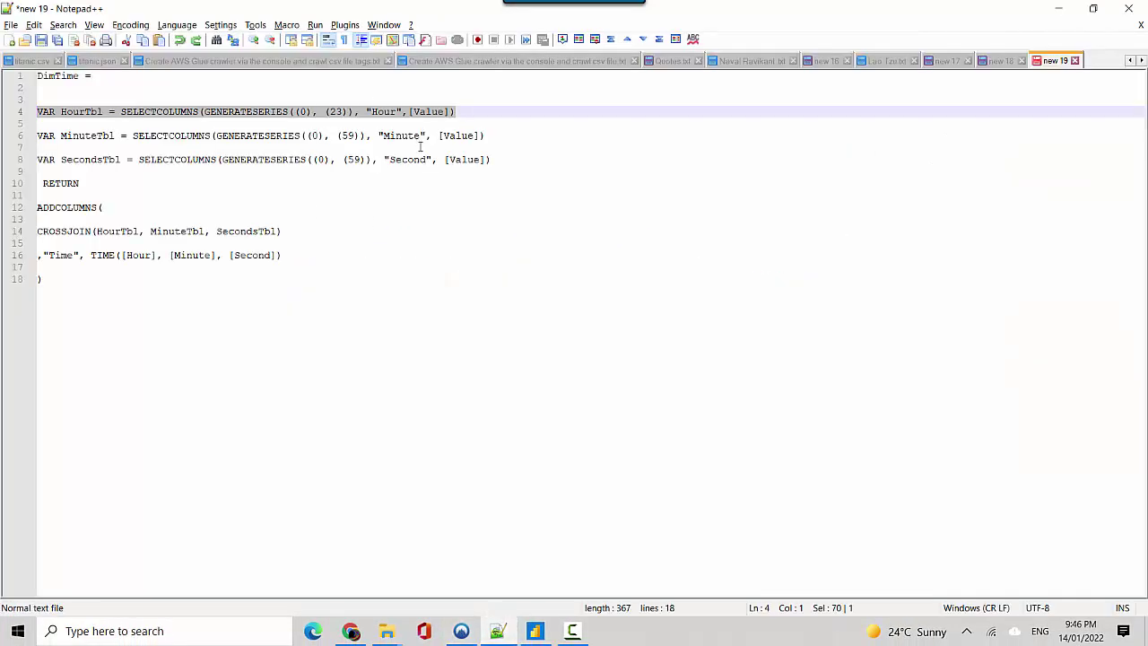
{"action": "left_click_drag", "start_coordinate": [491, 137], "coordinate": [33, 133]}
{"action": "key", "text": "ctrl+c"}
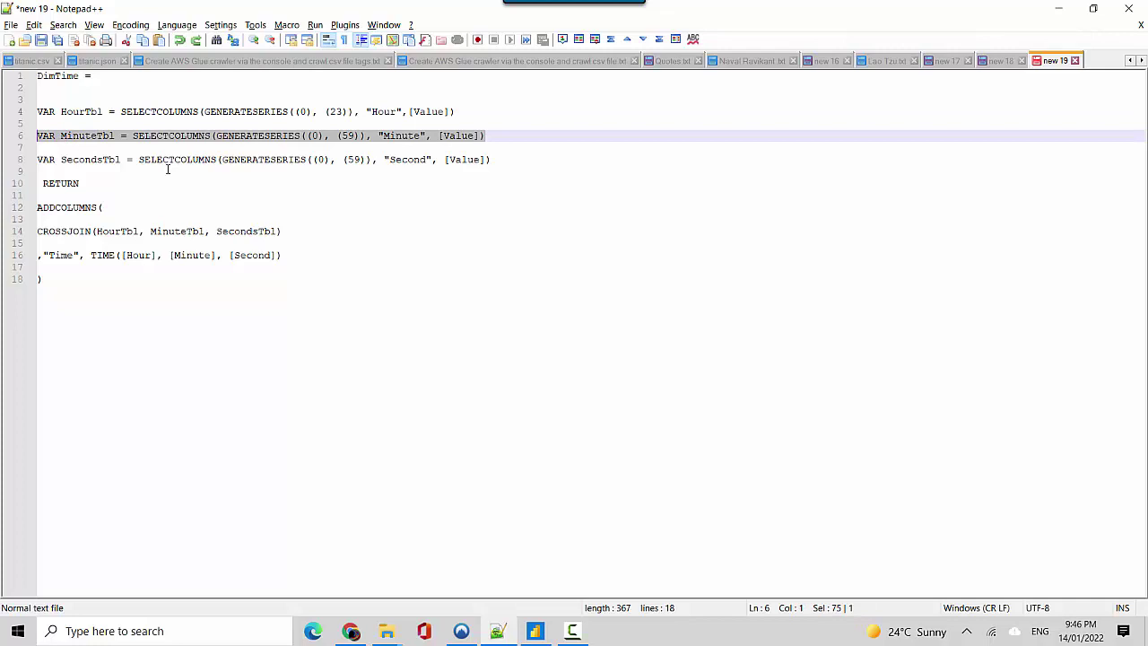
{"action": "key", "text": "alt+Tab"}
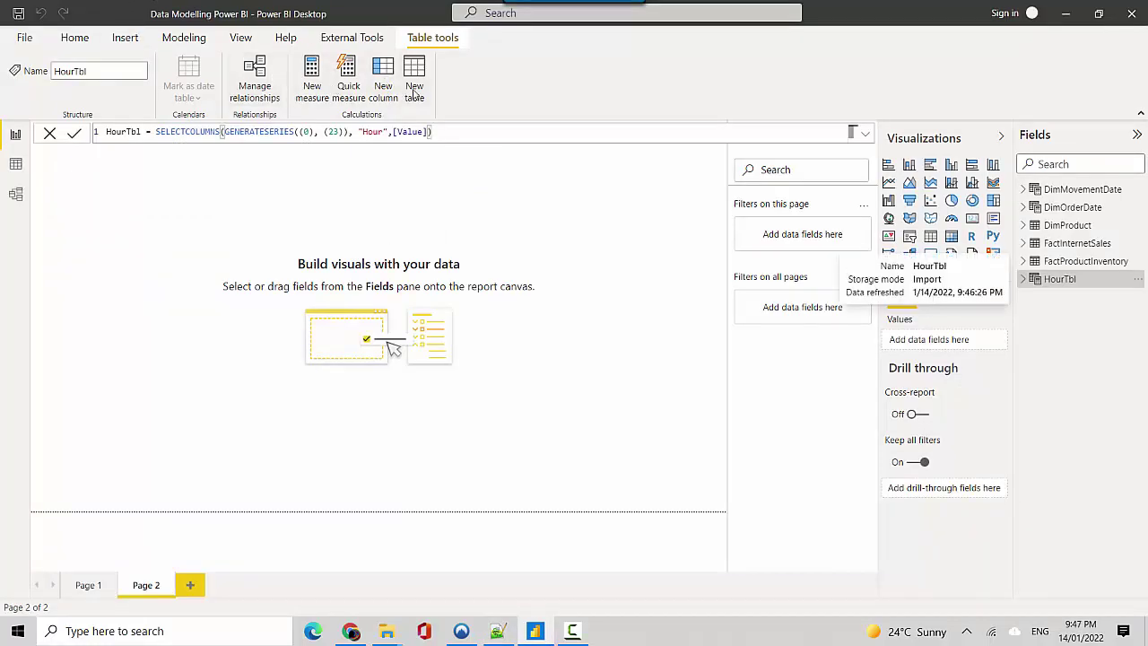
Create the 'VAR MinuteTbl' table from the pasted formula and view its 60 Minute rows.
{"action": "left_click", "coordinate": [415, 93]}
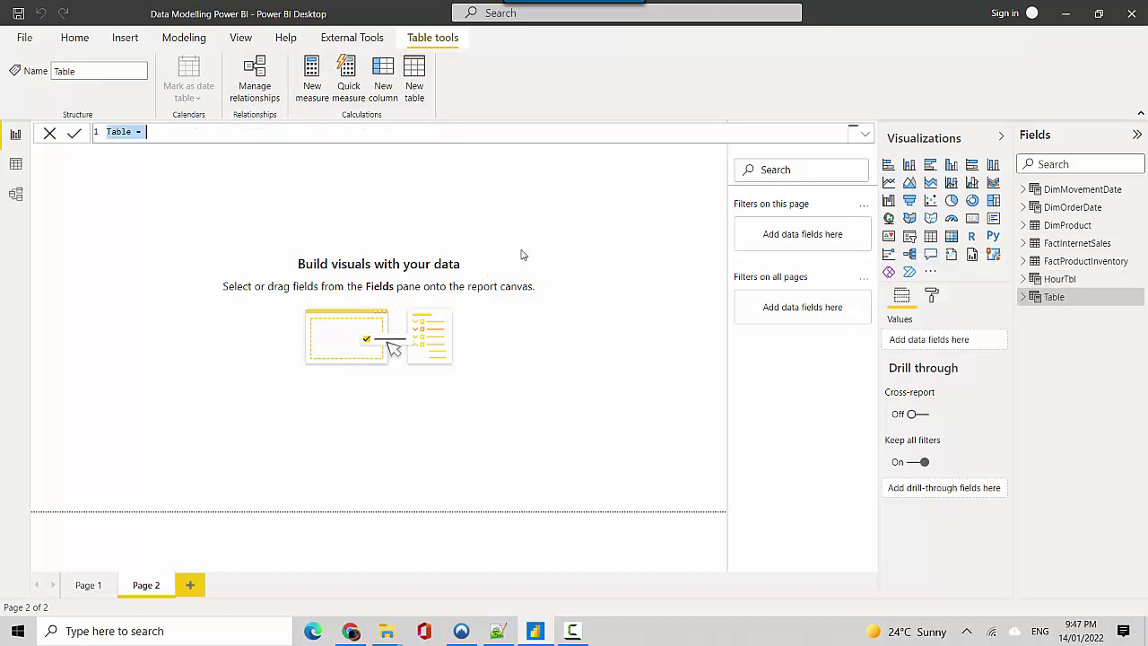
{"action": "key", "text": "ctrl+v"}
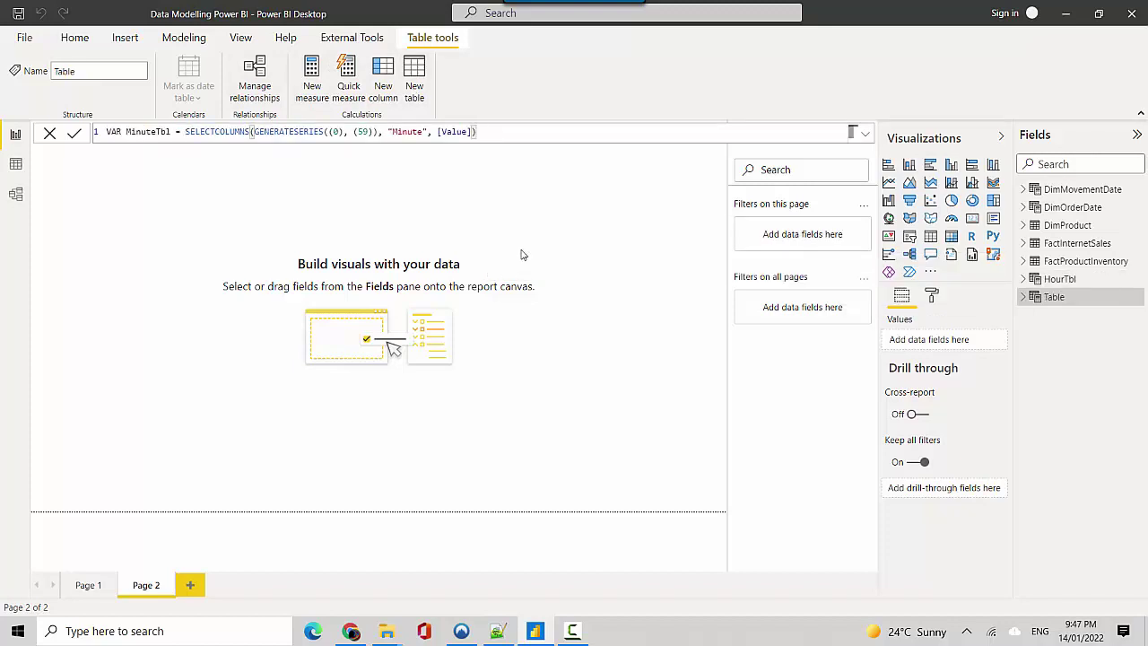
{"action": "key", "text": "Return"}
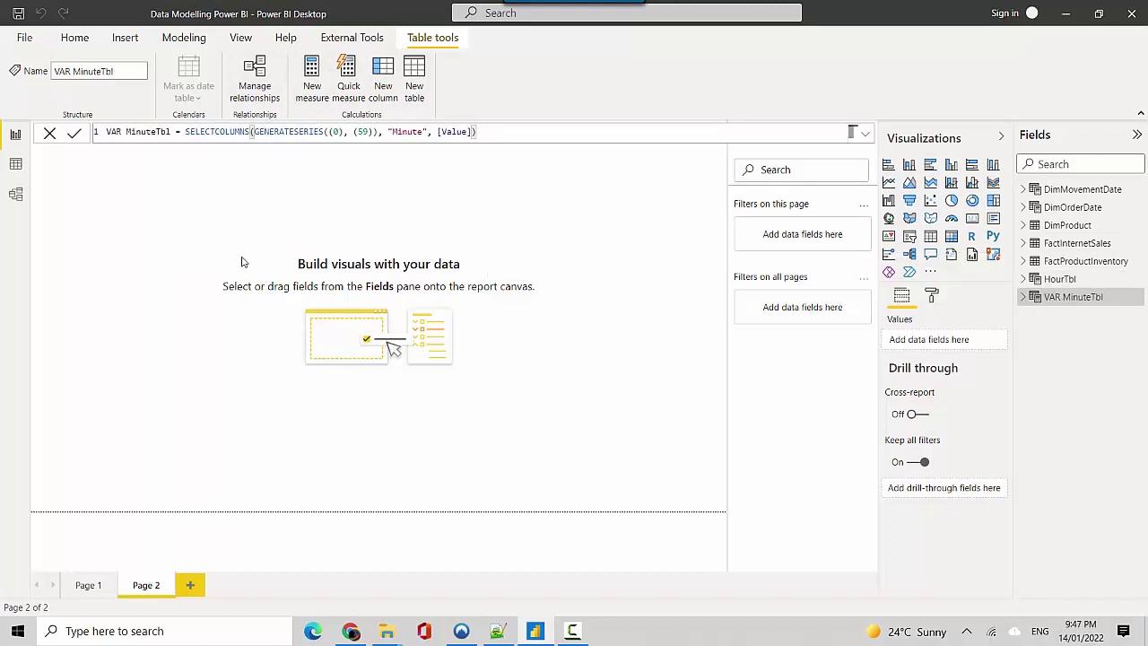
{"action": "left_click", "coordinate": [16, 166]}
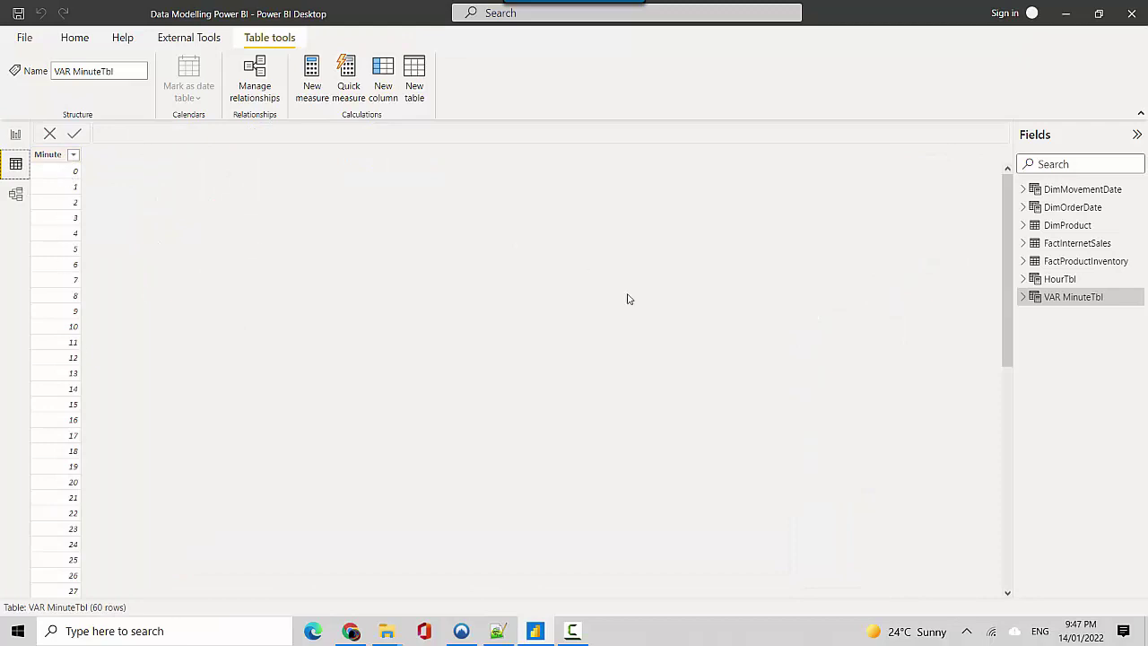
{"action": "left_click_drag", "start_coordinate": [1036, 546], "coordinate": [1035, 597]}
Copy the SecondsTbl definition on line 8 of the DAX script.
{"action": "key", "text": "alt+Tab"}
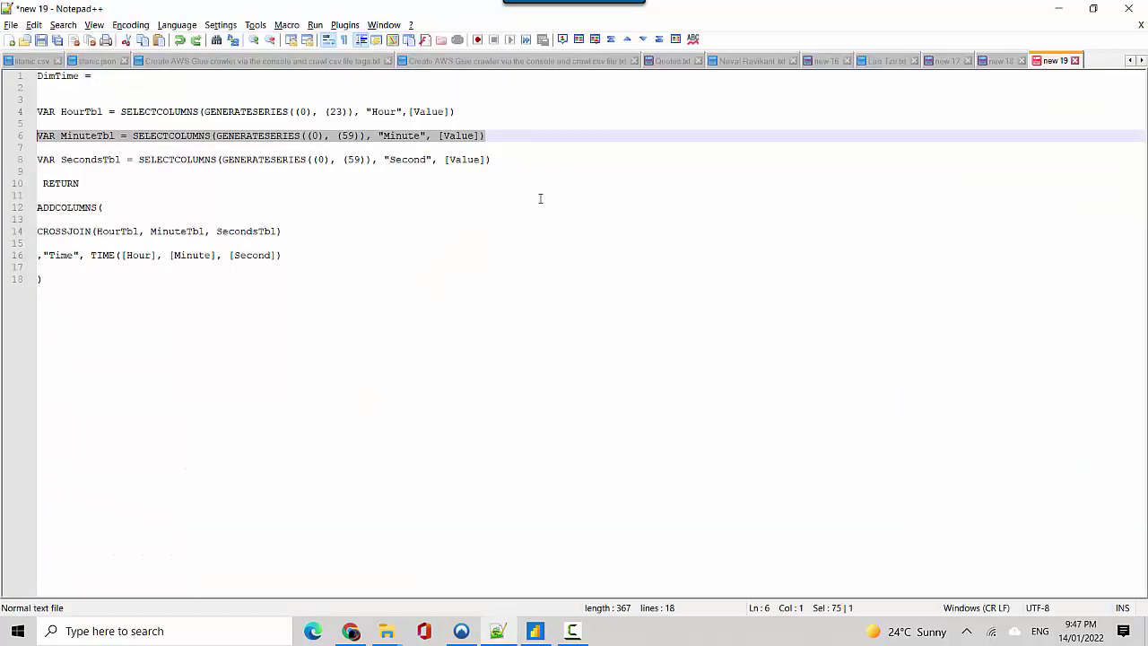
{"action": "left_click_drag", "start_coordinate": [517, 160], "coordinate": [63, 159]}
{"action": "key", "text": "ctrl+c"}
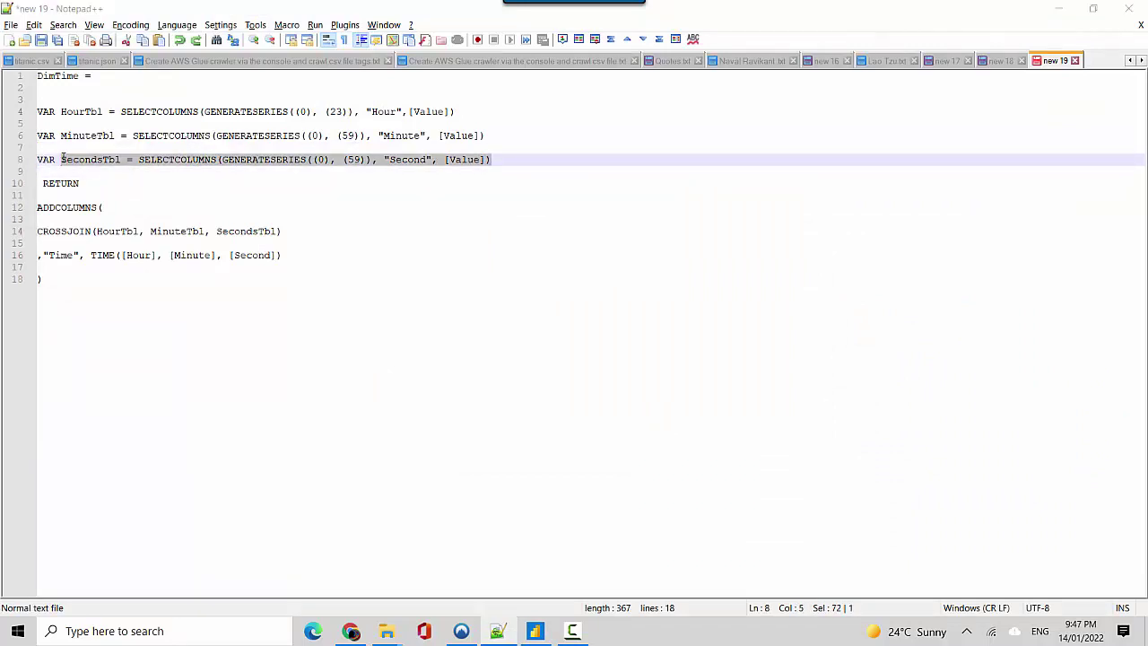
{"action": "key", "text": "alt+Tab"}
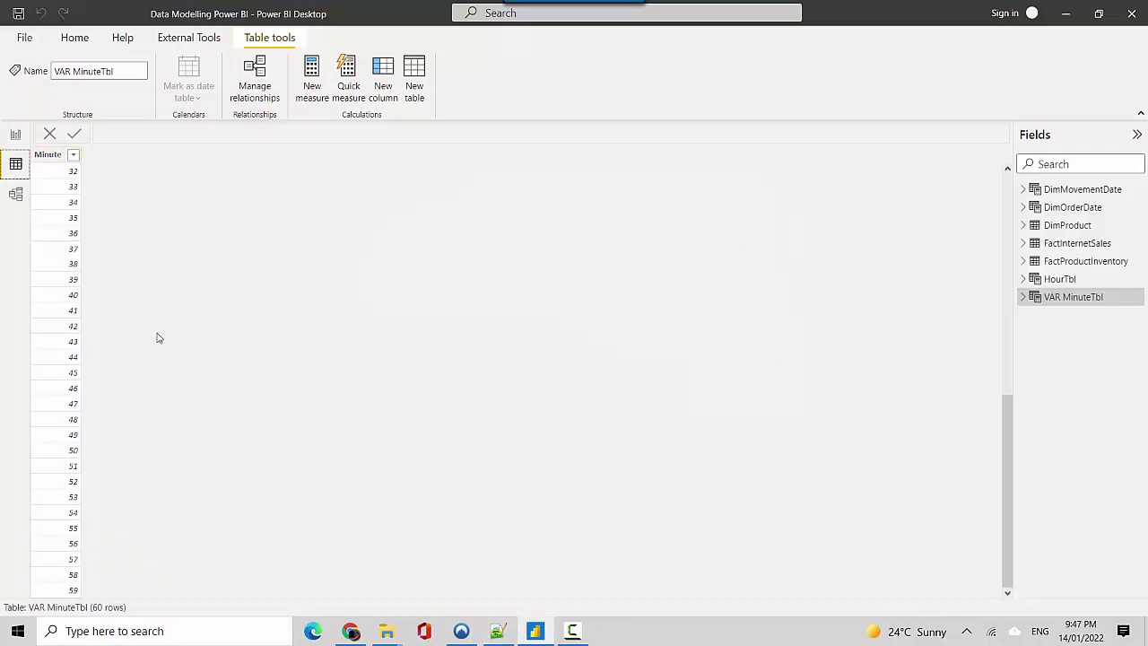
Add the SecondsTbl table from the pasted formula and scroll its Second rows 0 to 59.
{"action": "left_click", "coordinate": [16, 135]}
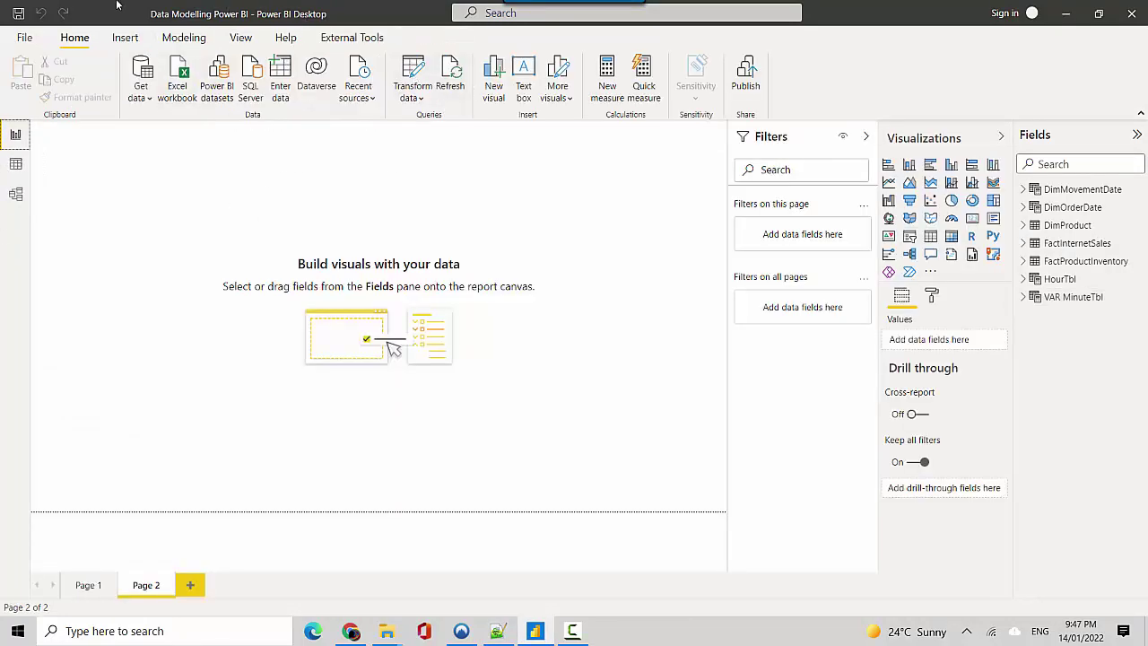
{"action": "left_click", "coordinate": [183, 38]}
{"action": "left_click", "coordinate": [190, 85]}
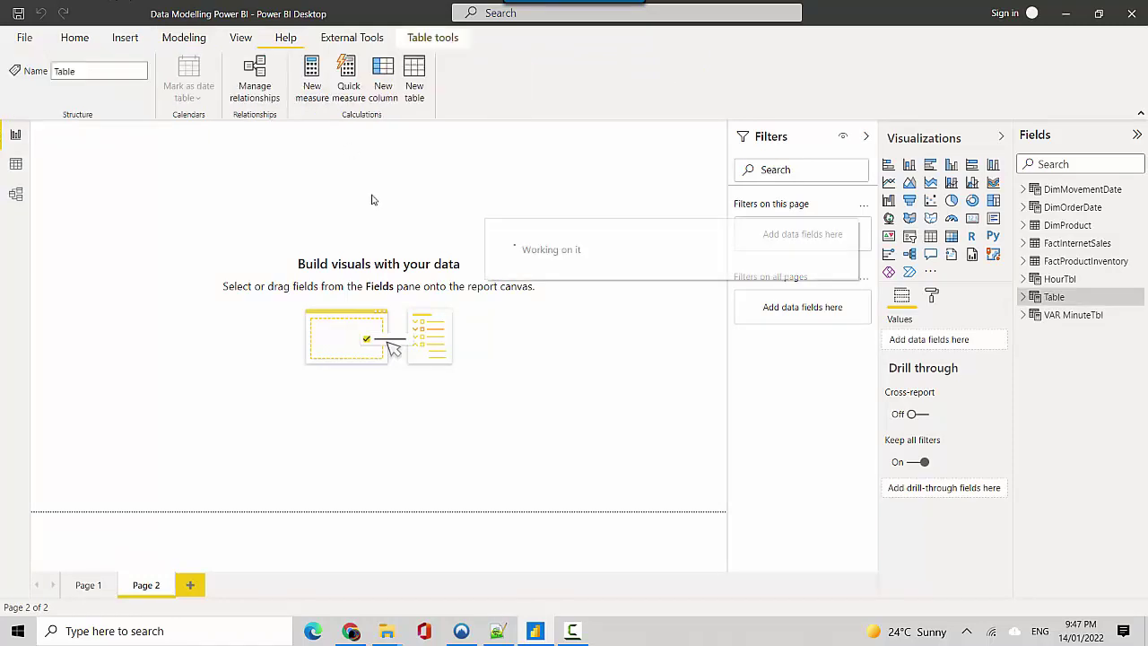
{"action": "key", "text": "ctrl+v"}
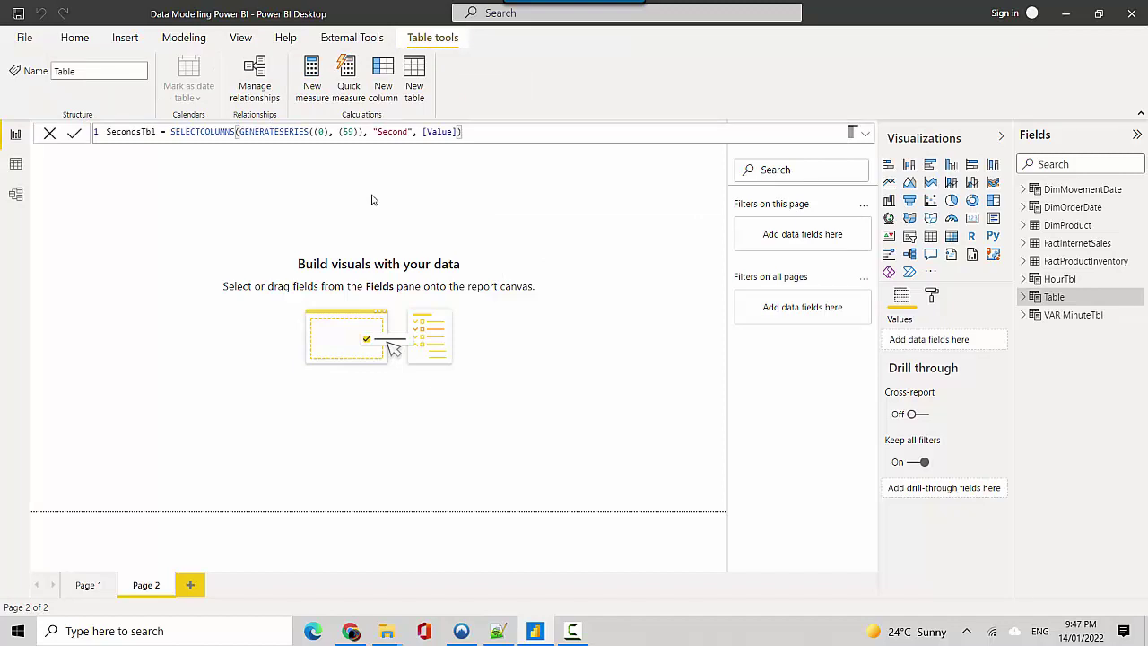
{"action": "key", "text": "Return"}
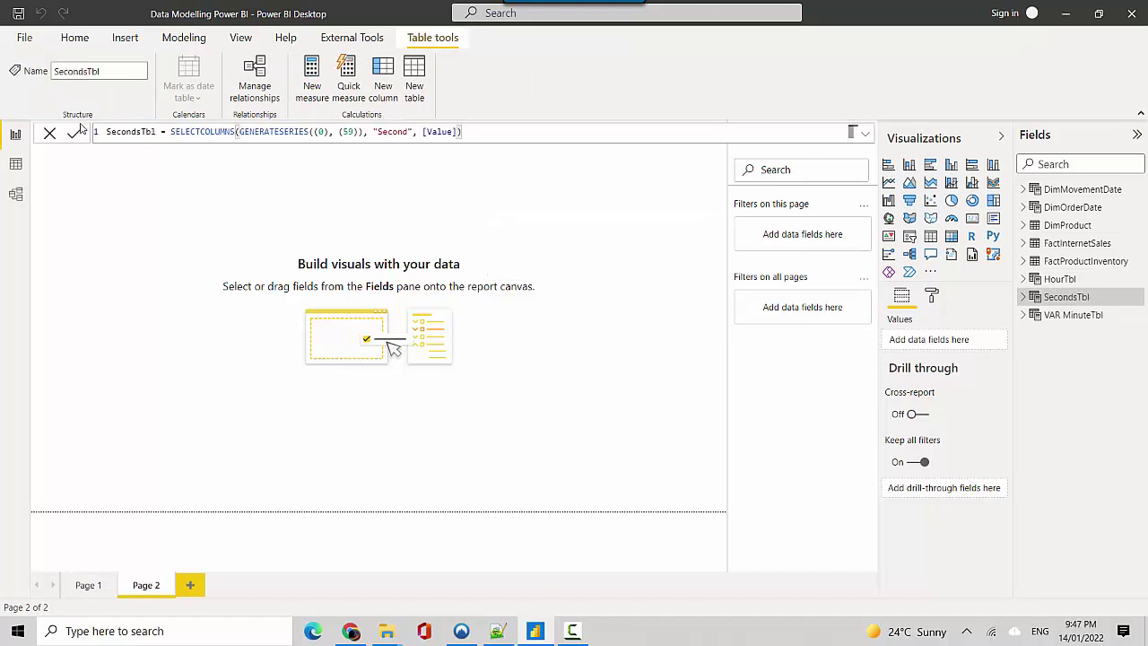
{"action": "left_click", "coordinate": [15, 163]}
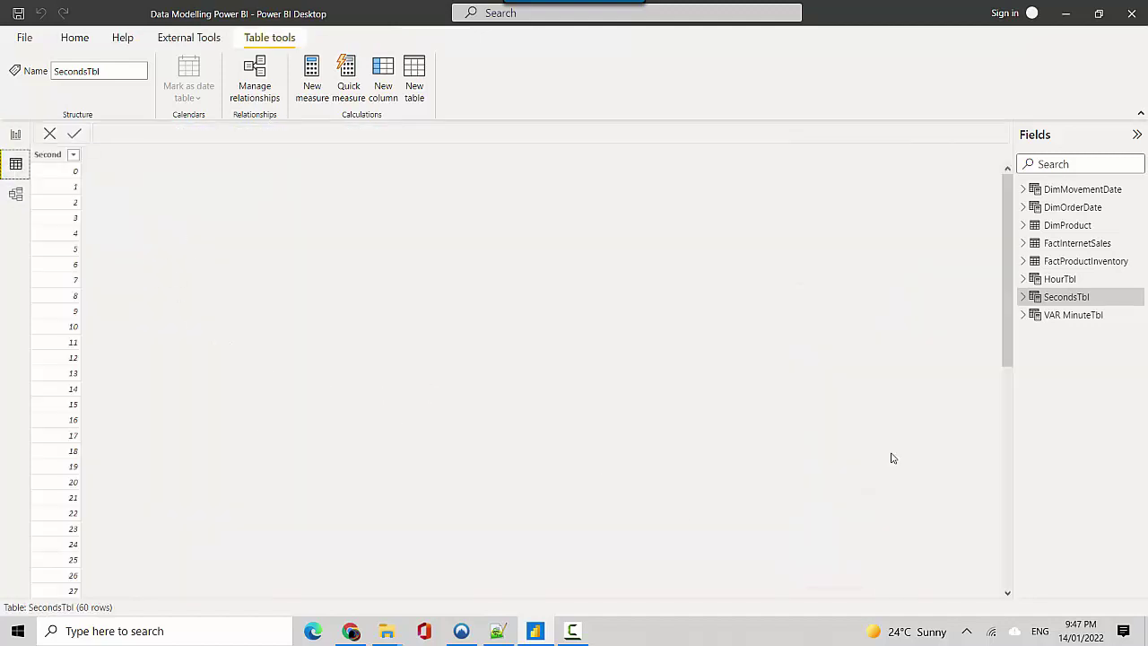
{"action": "left_click_drag", "start_coordinate": [1008, 301], "coordinate": [1026, 580]}
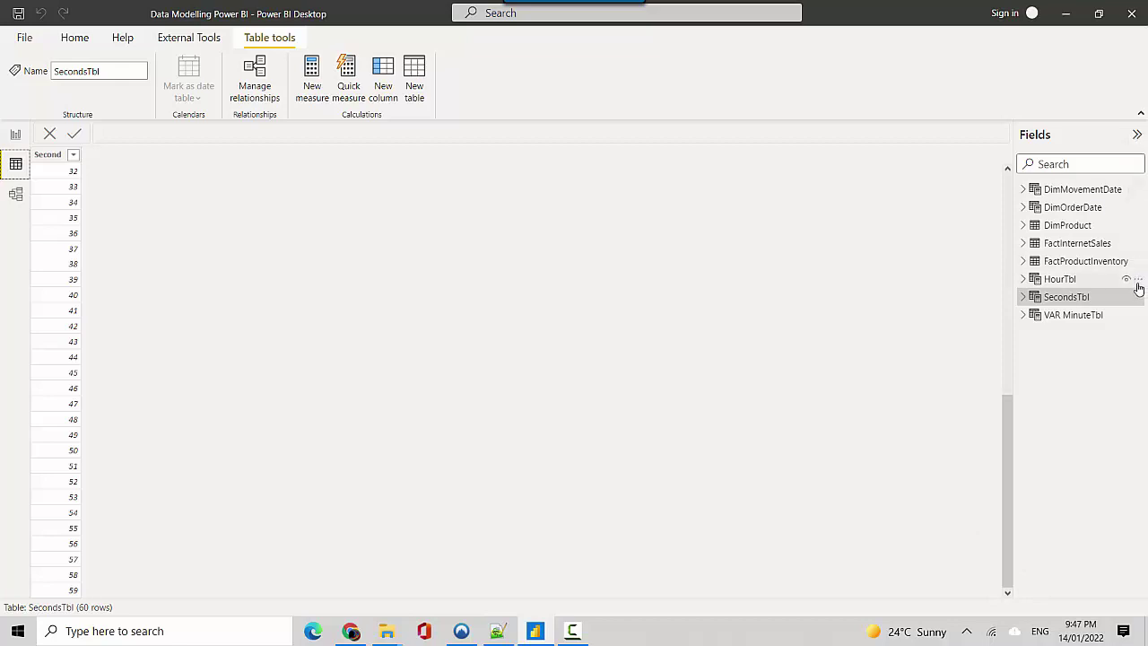
Delete the HourTbl, SecondsTbl and VAR MinuteTbl helper tables from the model.
{"action": "left_click", "coordinate": [1138, 285]}
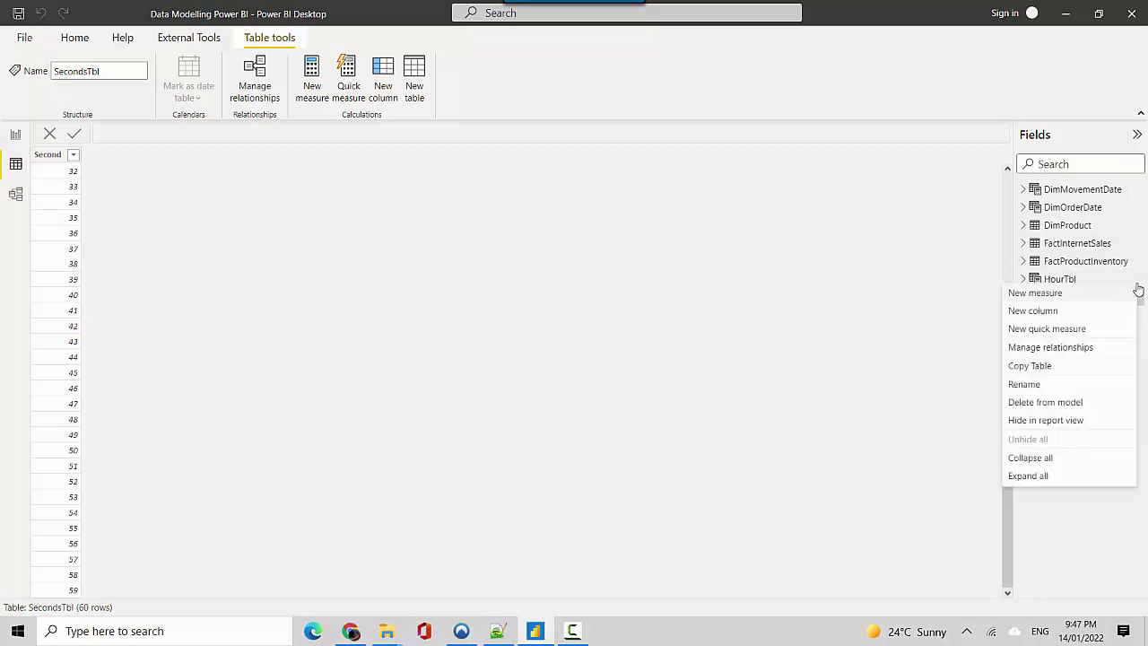
{"action": "left_click", "coordinate": [1021, 402]}
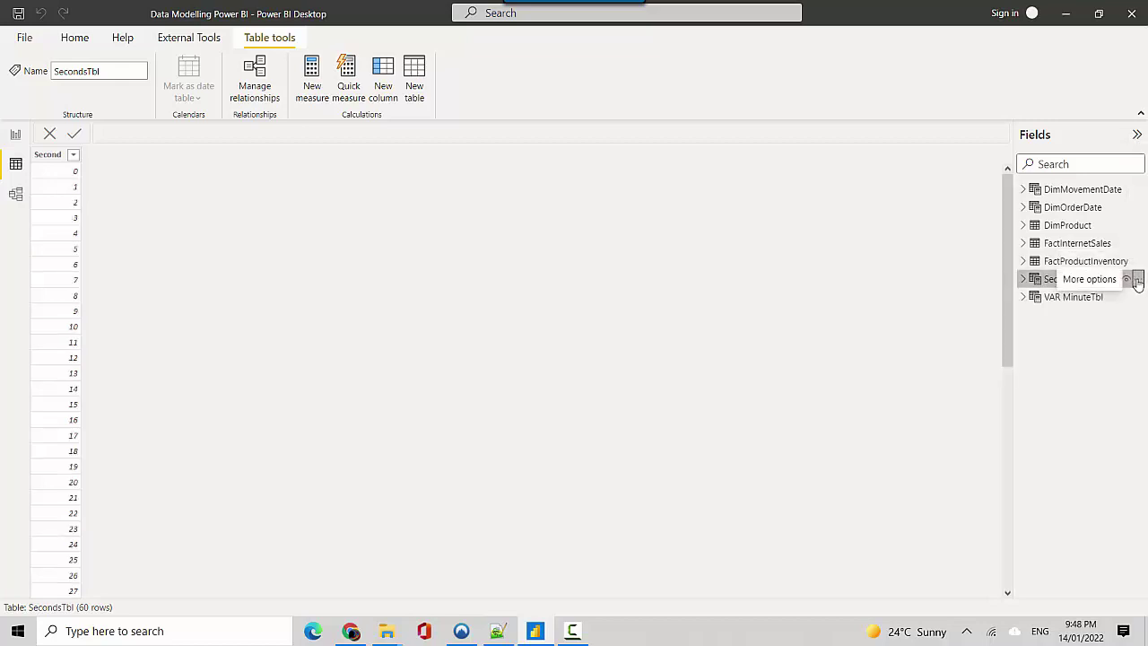
{"action": "left_click", "coordinate": [1138, 279]}
{"action": "left_click", "coordinate": [1023, 398]}
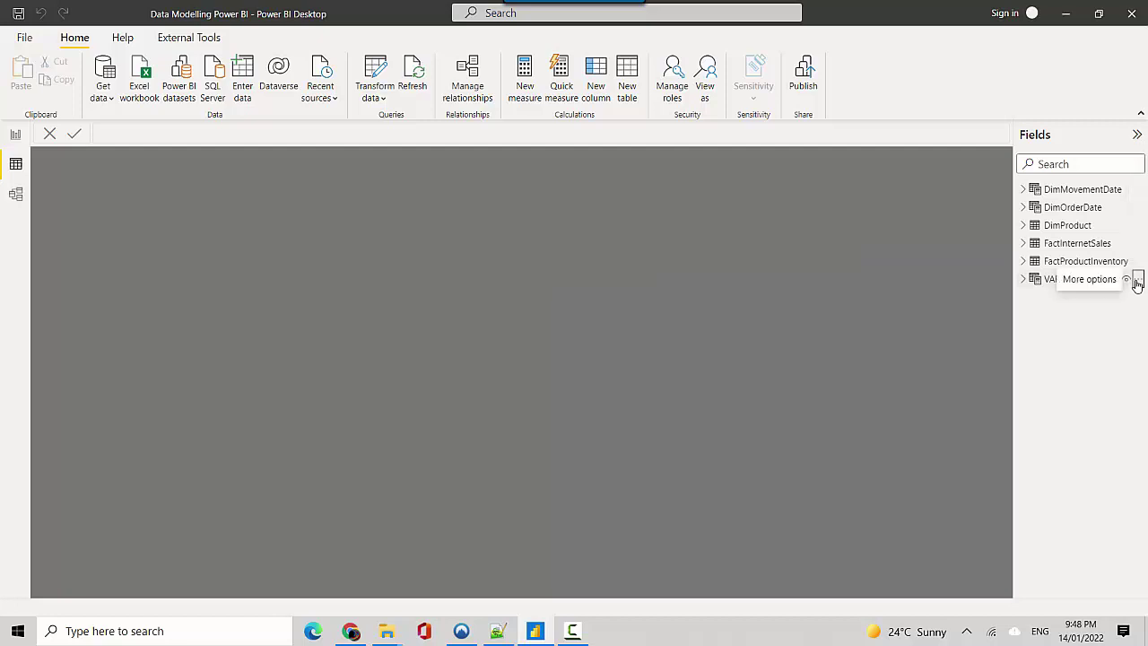
{"action": "left_click", "coordinate": [1138, 280]}
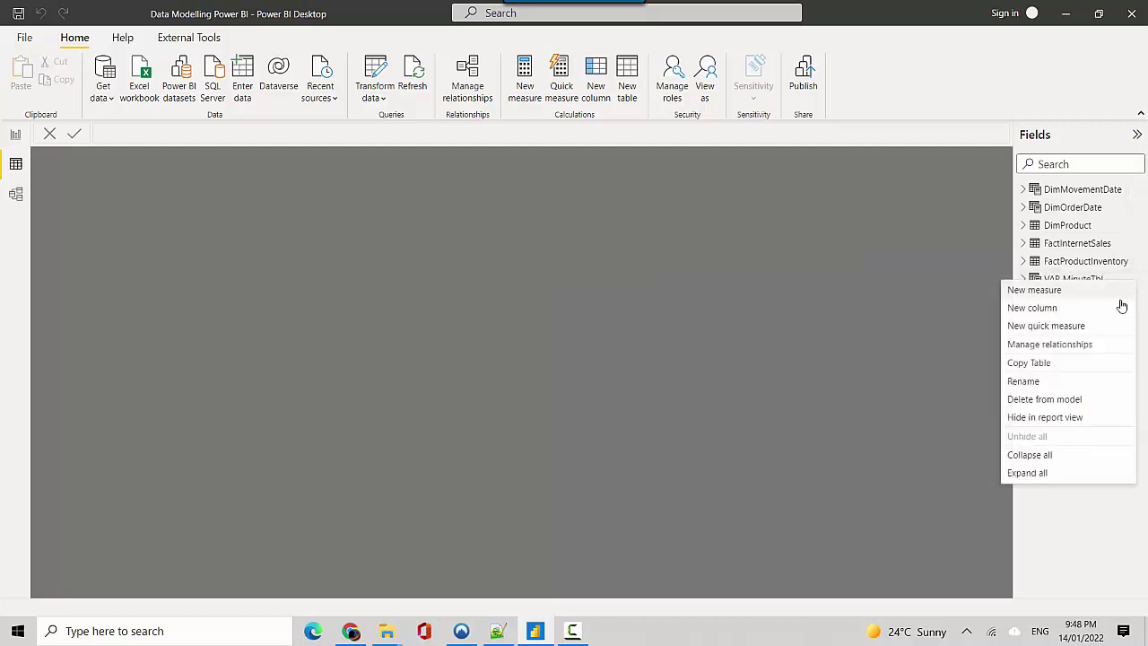
{"action": "left_click", "coordinate": [1025, 405]}
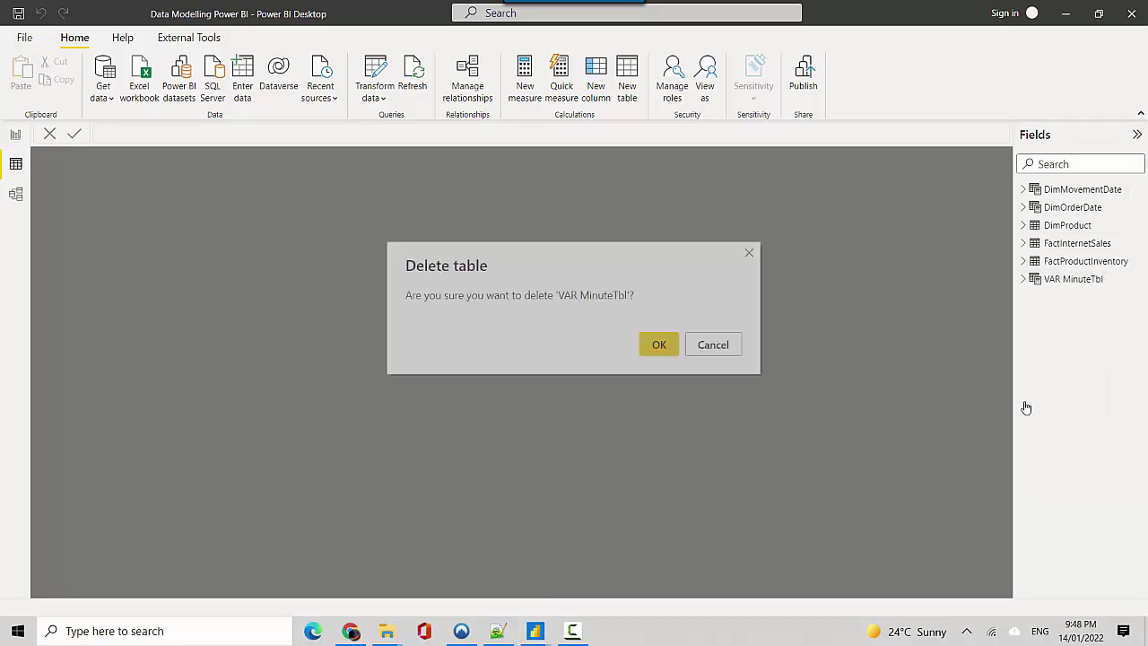
{"action": "left_click", "coordinate": [653, 351]}
{"action": "key", "text": "alt+Tab"}
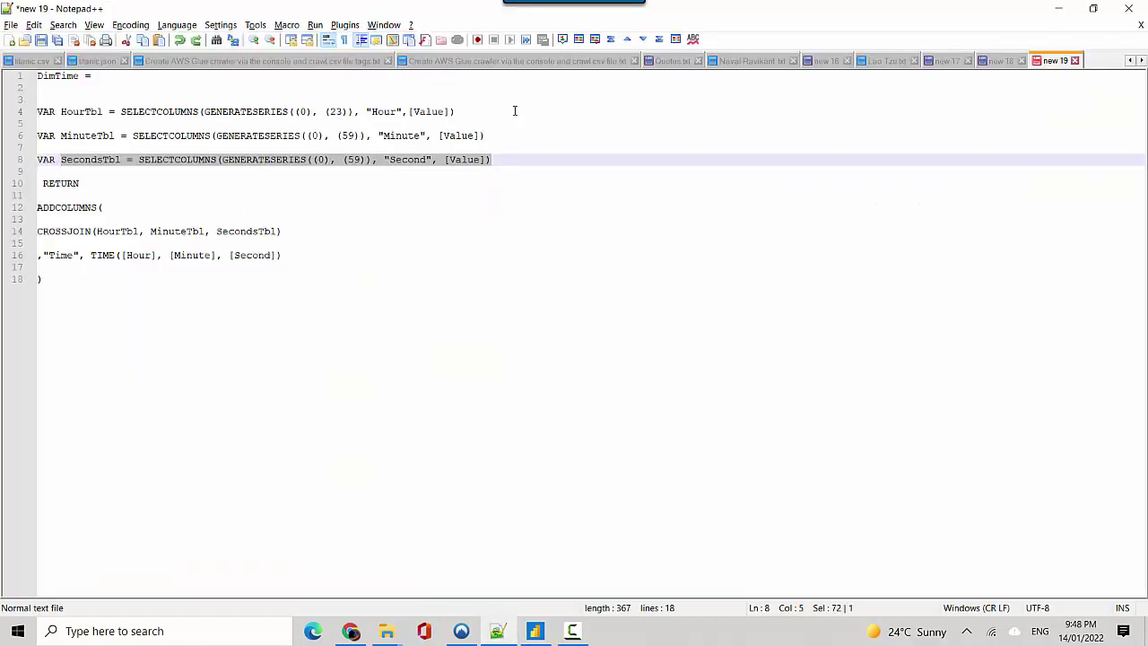
Select the entire DimTime script in Notepad++ for copying.
{"action": "left_click_drag", "start_coordinate": [523, 161], "coordinate": [27, 75]}
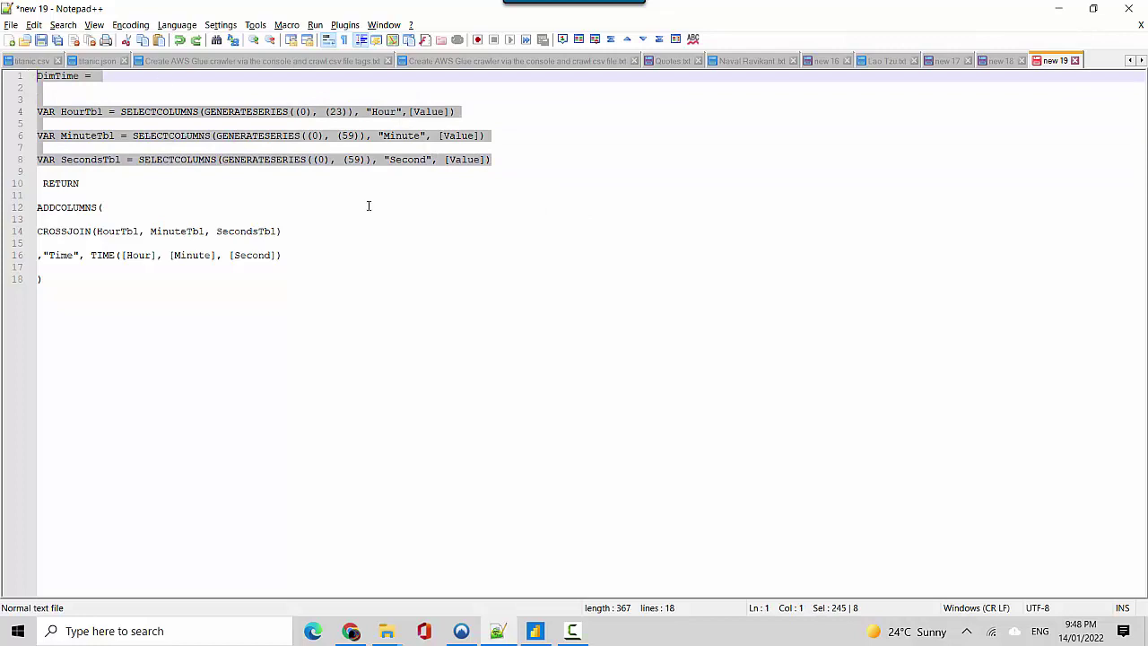
{"action": "key", "text": "alt+Tab"}
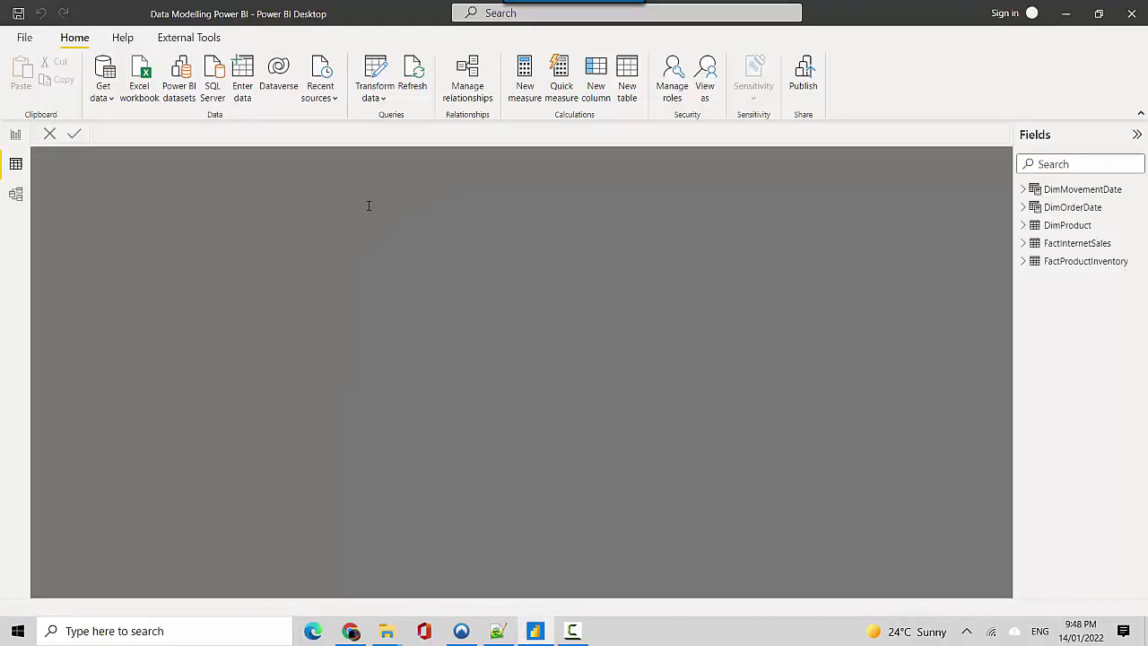
{"action": "key", "text": "alt+Tab"}
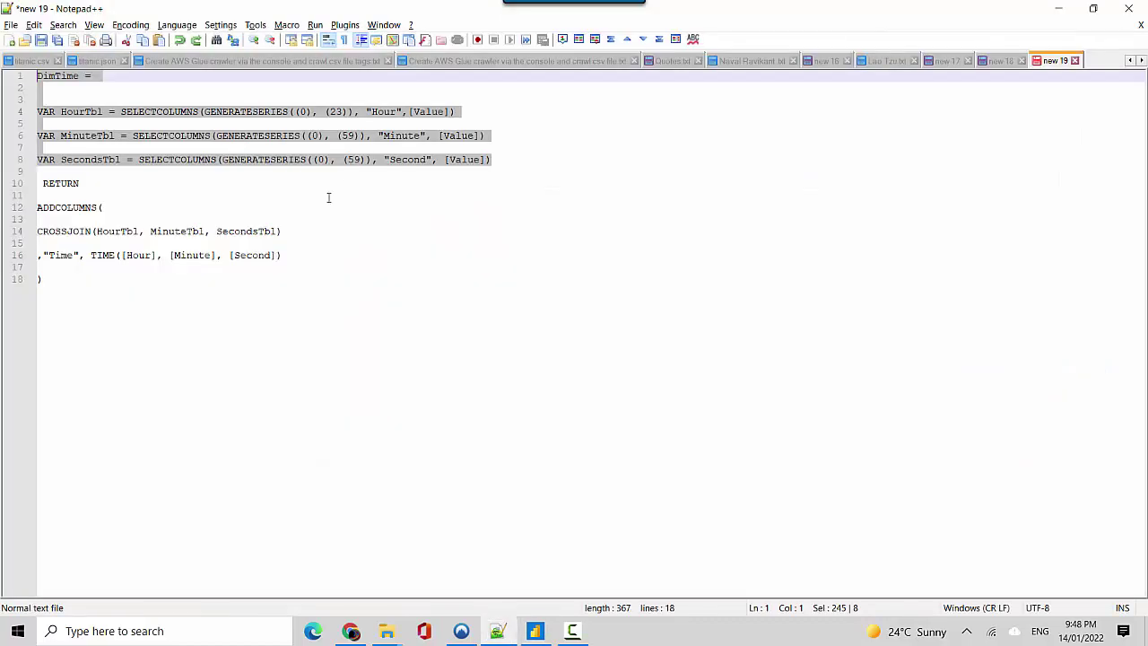
{"action": "left_click", "coordinate": [81, 293]}
{"action": "key", "text": "ctrl+a"}
{"action": "key", "text": "ctrl+c"}
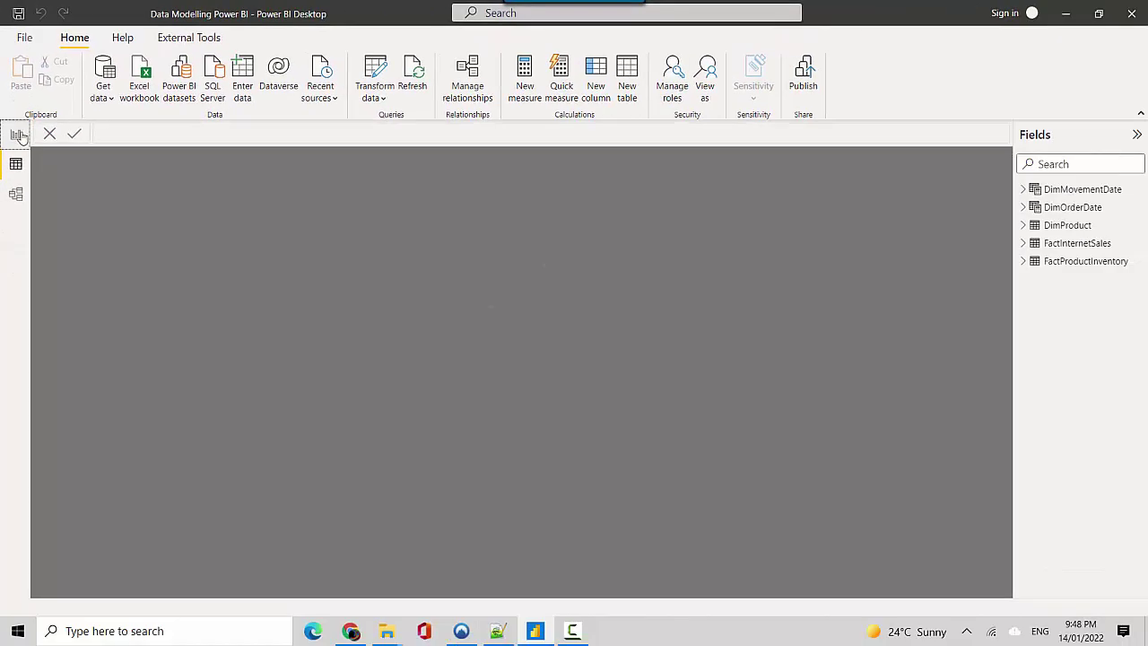
Paste the full DimTime CROSSJOIN script as a new calculated table and commit it.
{"action": "left_click", "coordinate": [20, 170]}
{"action": "left_click", "coordinate": [184, 38]}
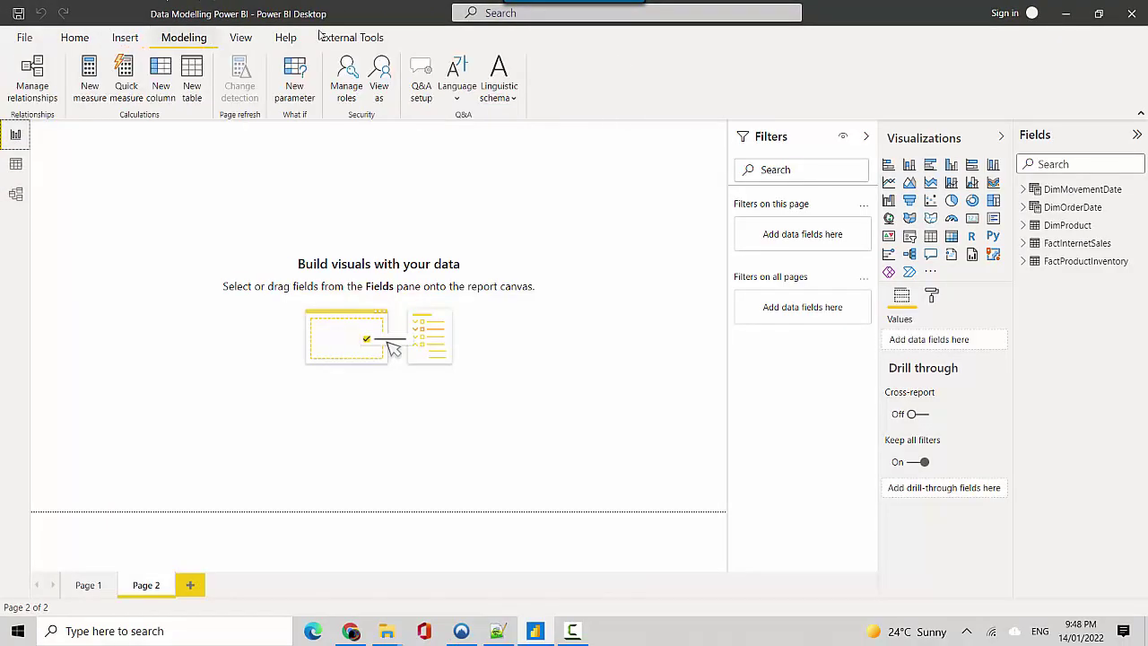
{"action": "left_click", "coordinate": [190, 79]}
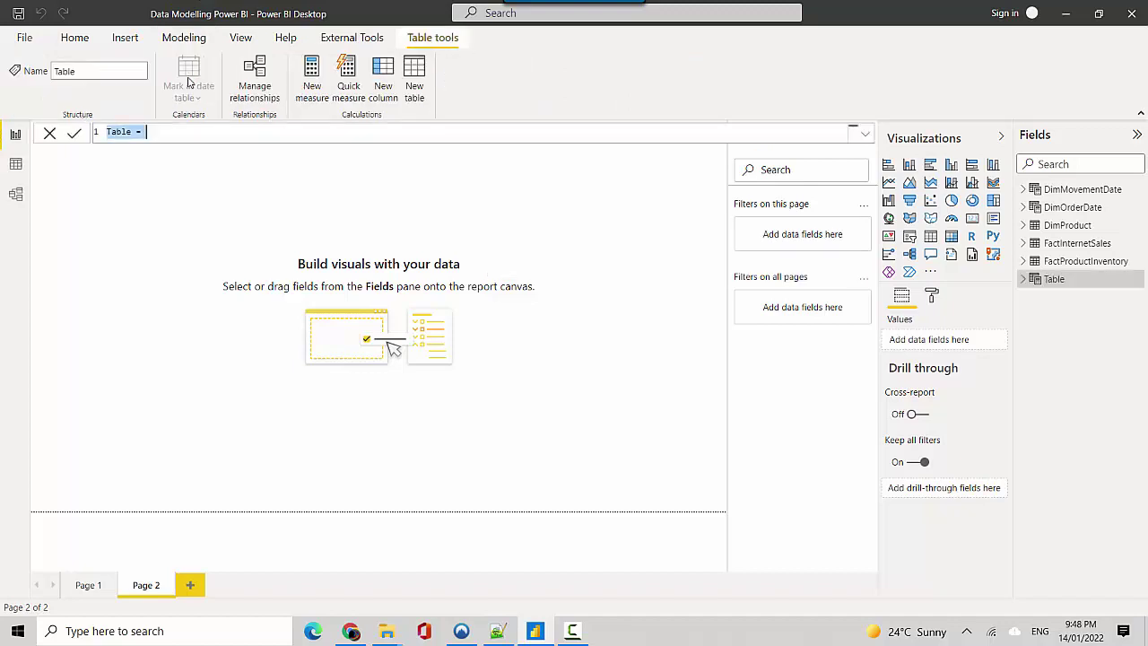
{"action": "key", "text": "ctrl+v"}
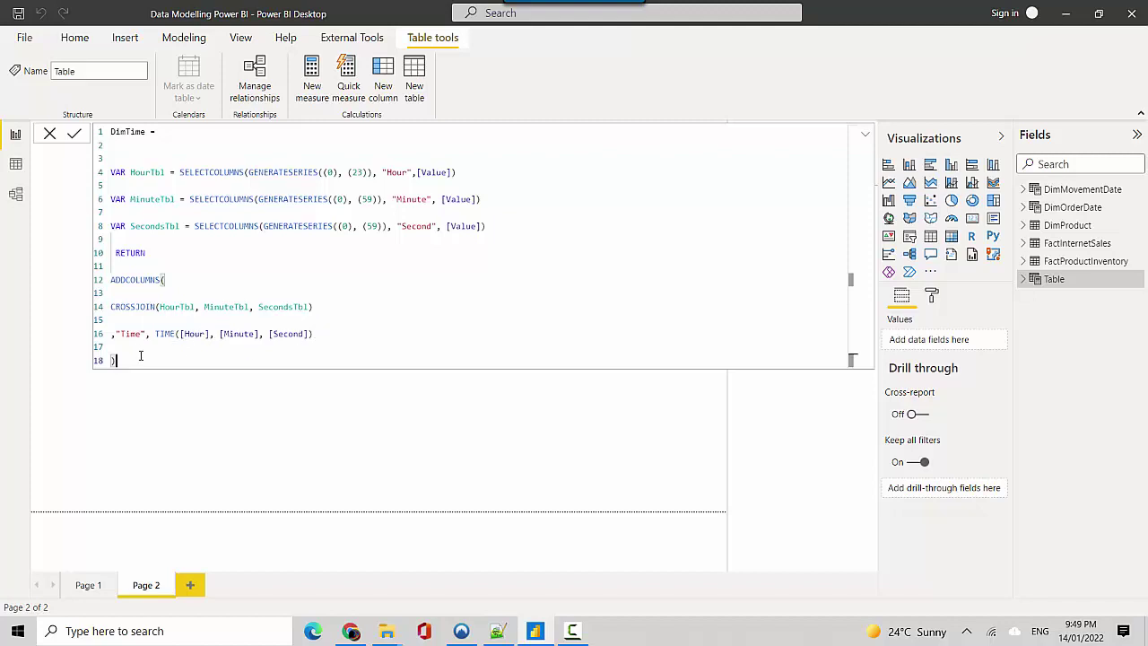
{"action": "key", "text": "Return"}
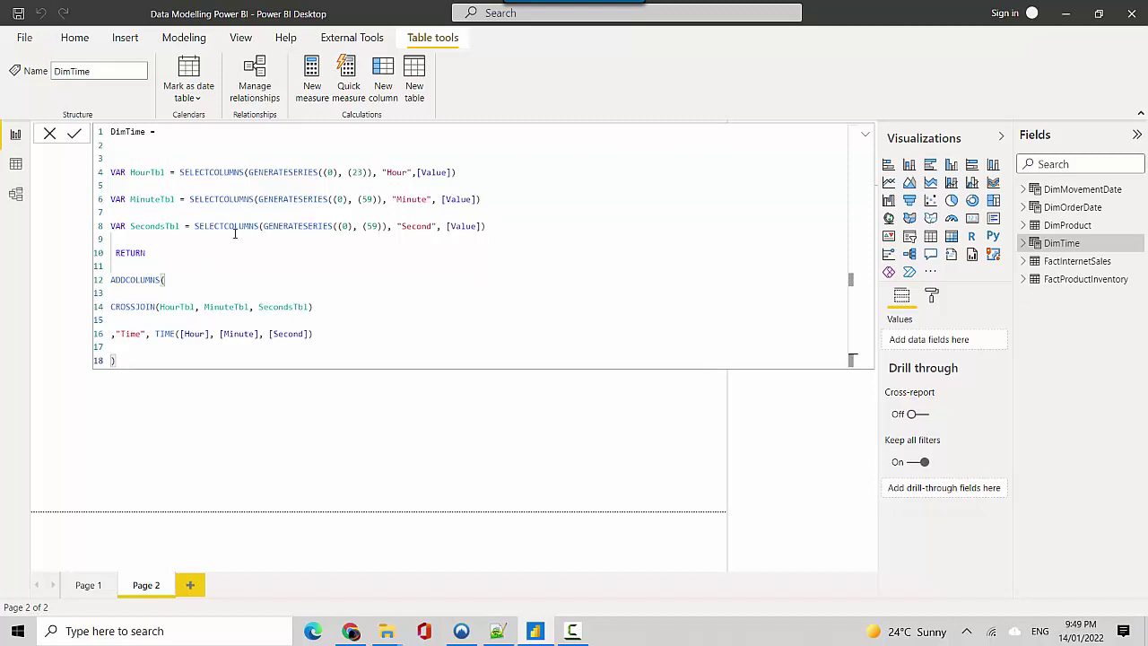
Show DimTime's 86,400 rows, select its Time column, and collapse the formula bar.
{"action": "left_click", "coordinate": [15, 175]}
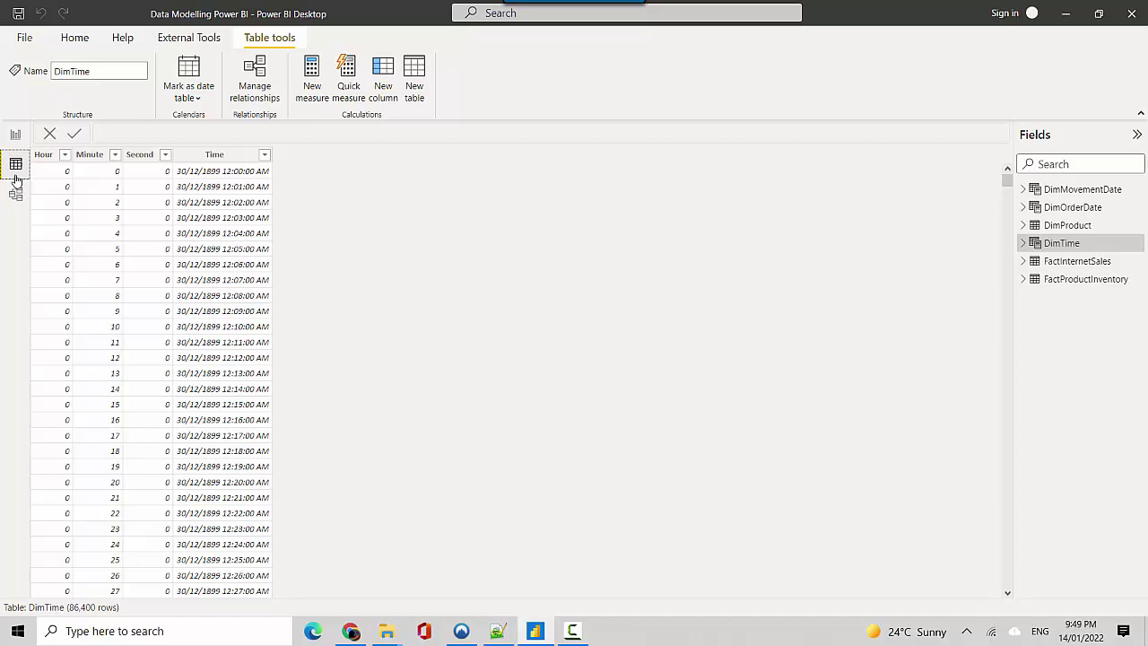
{"action": "left_click", "coordinate": [205, 158]}
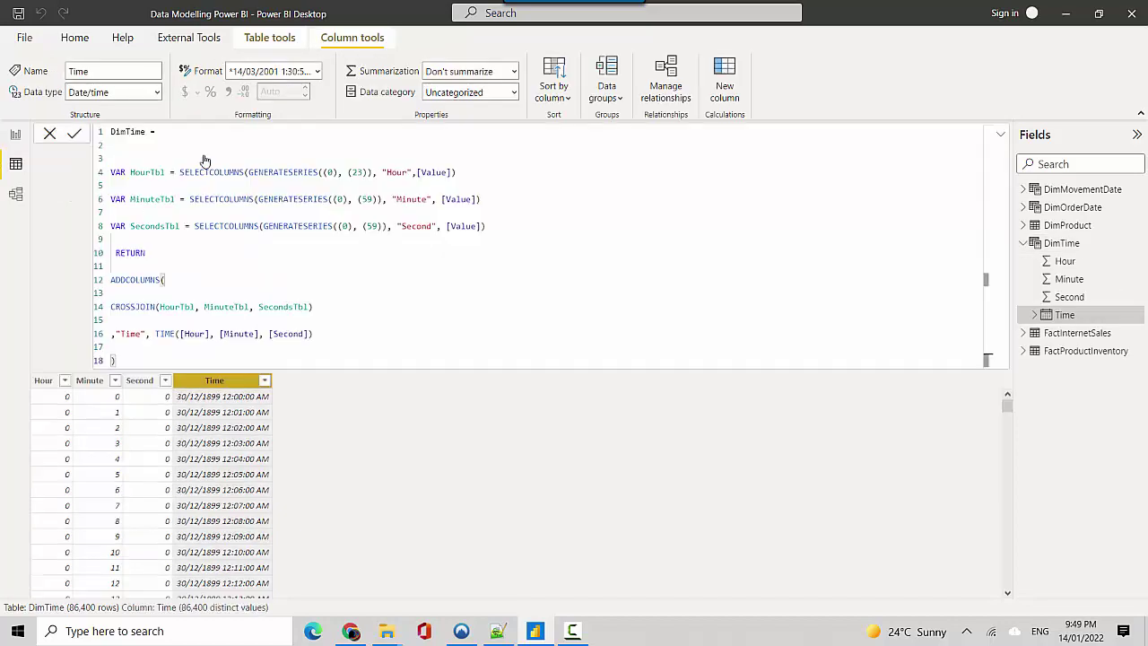
{"action": "left_click", "coordinate": [1000, 139]}
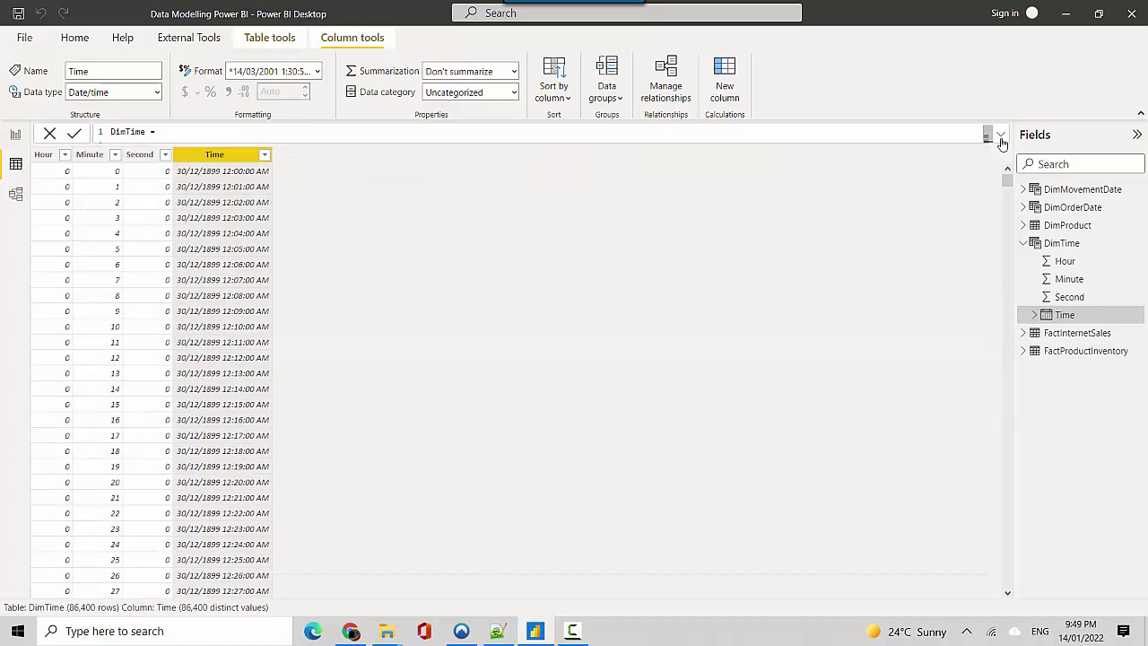
Change DimTime's Time column data type to Time so values show like 12:27:06 AM.
{"action": "left_click", "coordinate": [157, 92]}
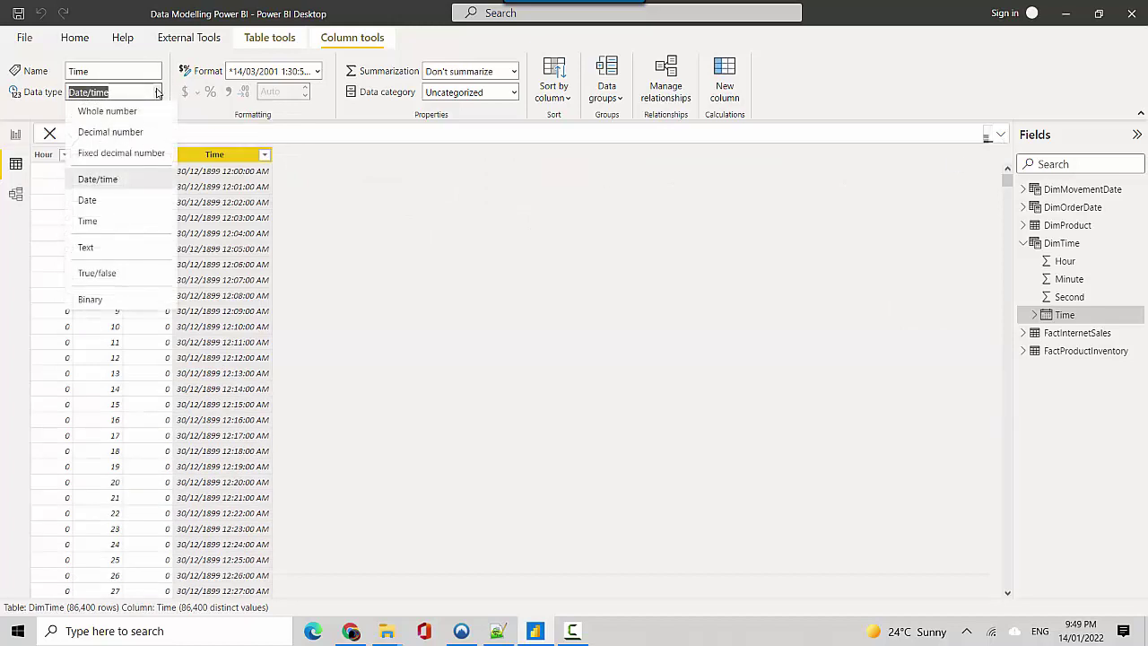
{"action": "left_click", "coordinate": [88, 221]}
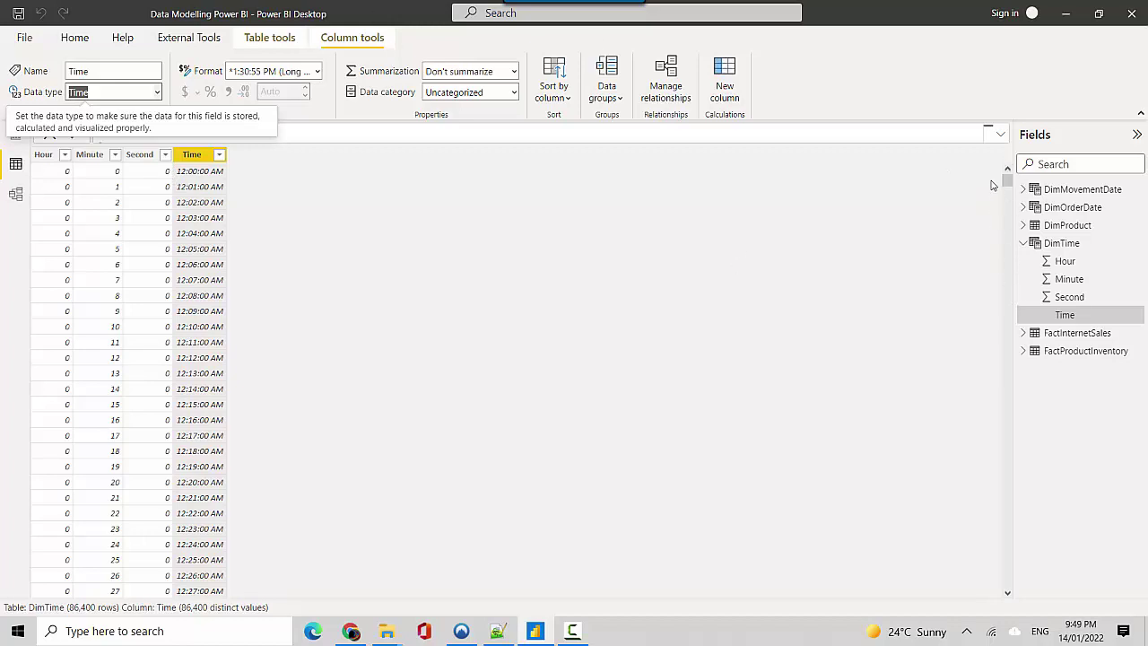
{"action": "mouse_move", "coordinate": [1008, 179]}
{"action": "left_mouse_down"}
{"action": "mouse_move", "coordinate": [1009, 246]}
{"action": "mouse_move", "coordinate": [1009, 177]}
{"action": "left_mouse_up"}
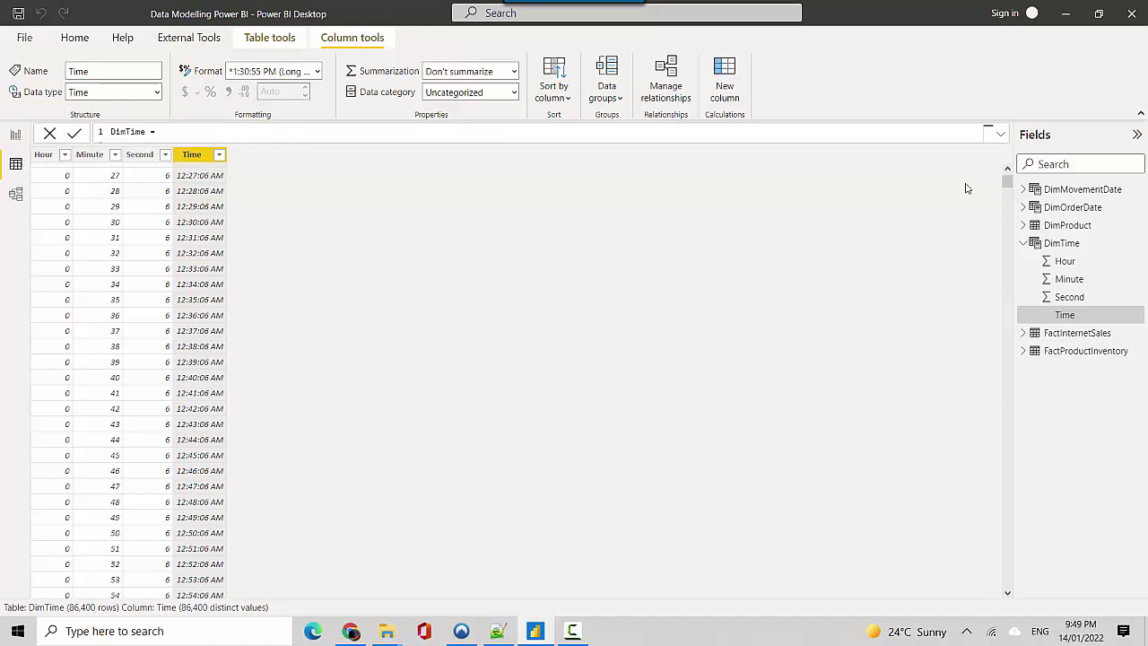
Expand the formula bar to show DimTime's full DAX with GENERATESERIES, CROSSJOIN and ADDCOLUMNS.
{"action": "left_click_drag", "start_coordinate": [1008, 180], "coordinate": [1007, 141]}
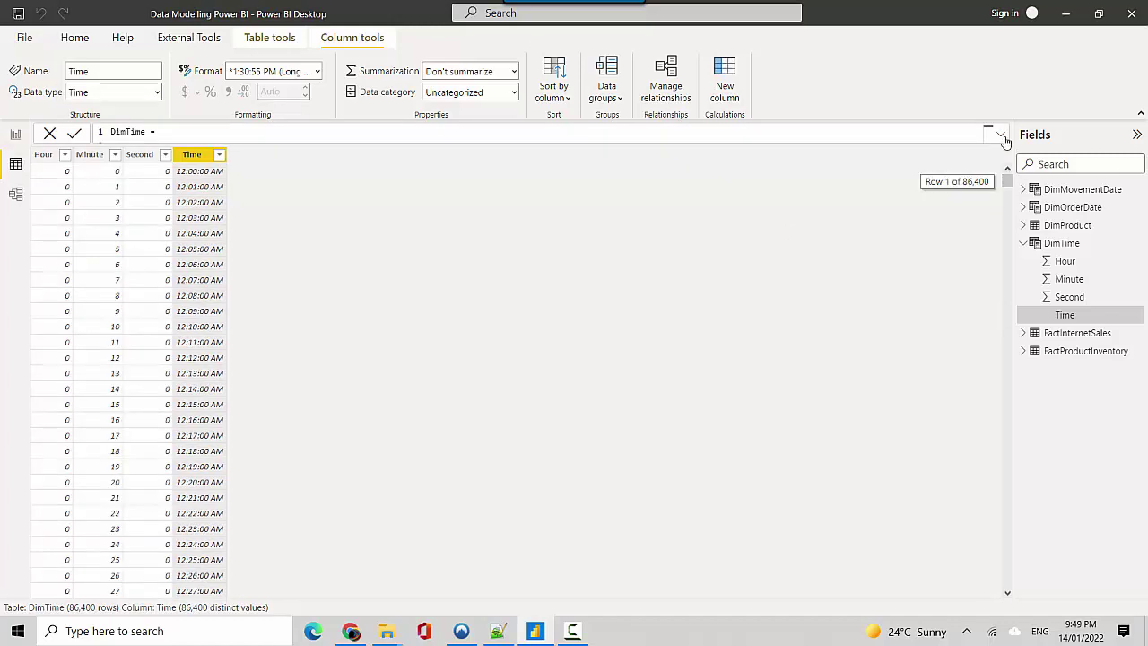
{"action": "left_click", "coordinate": [1002, 134]}
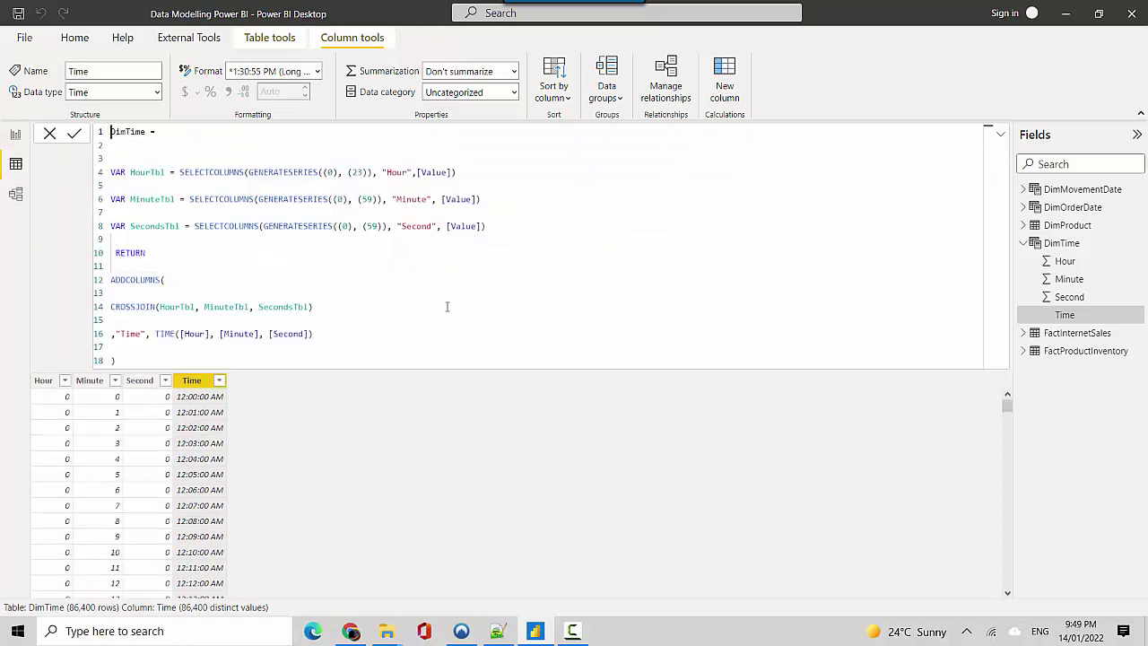